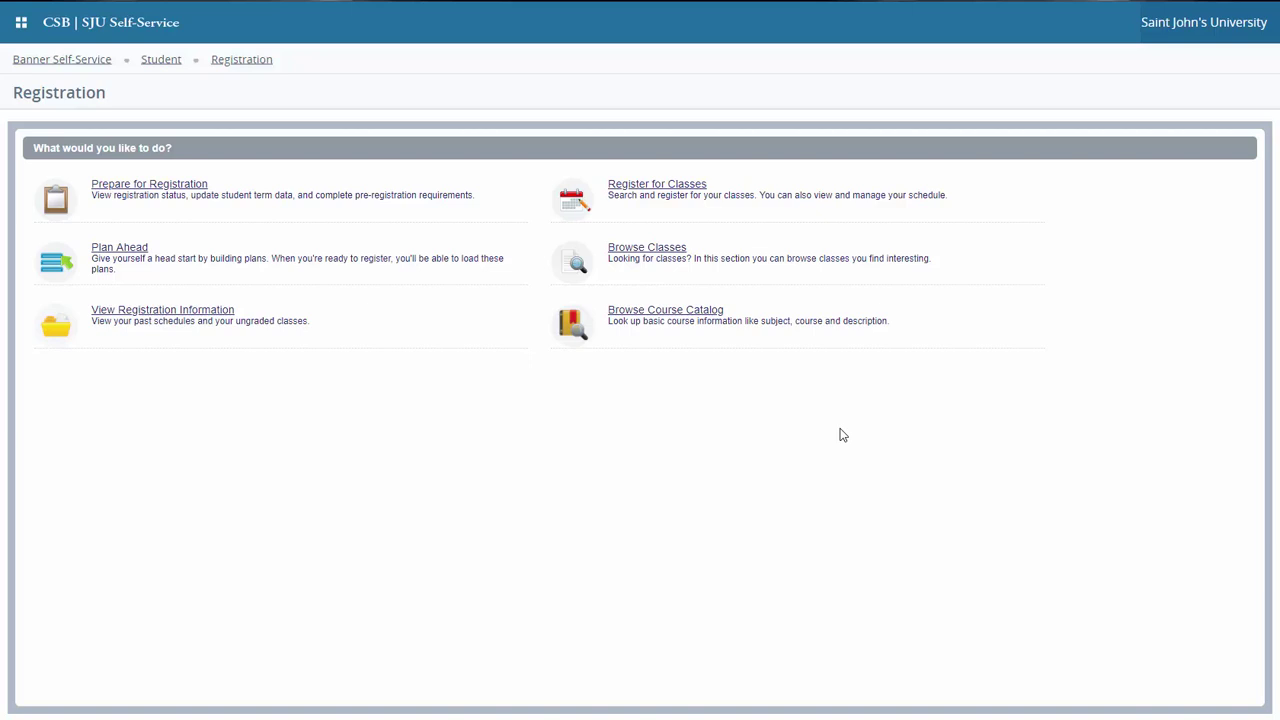
Step: Open Register for Classes and log in with the network username and password
left_click(657, 185)
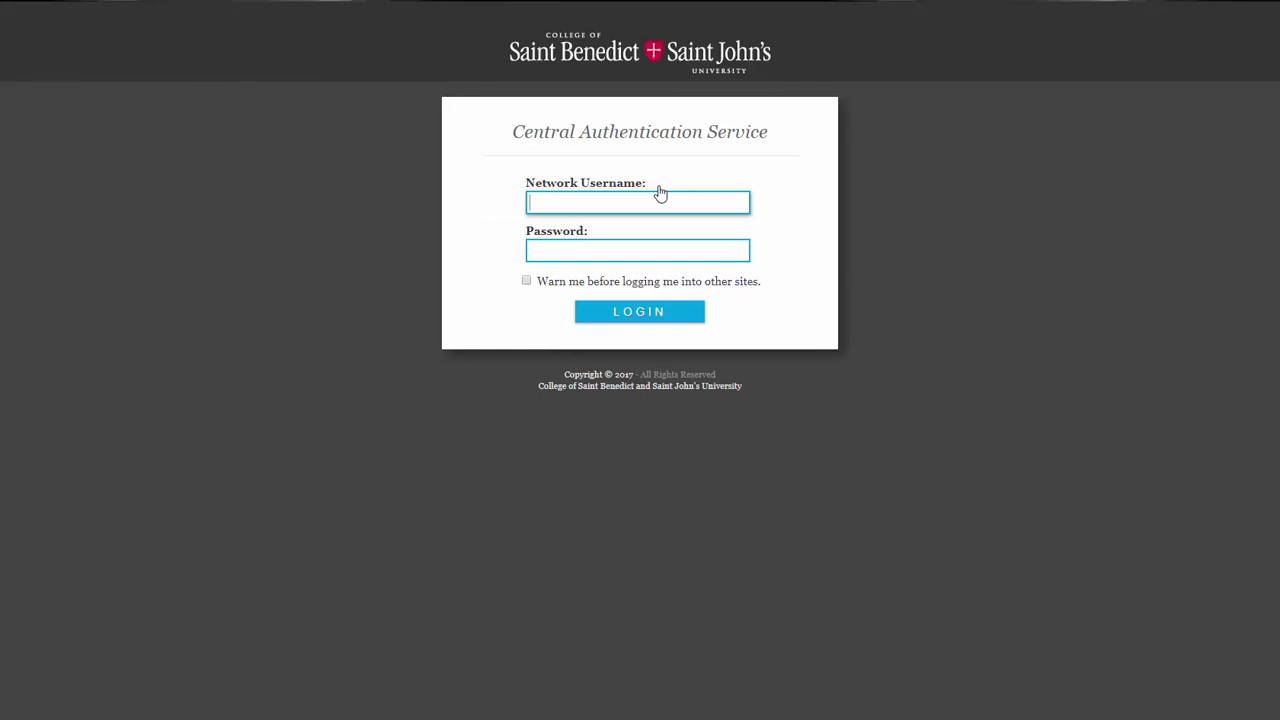
type("etesting002")
key("Tab")
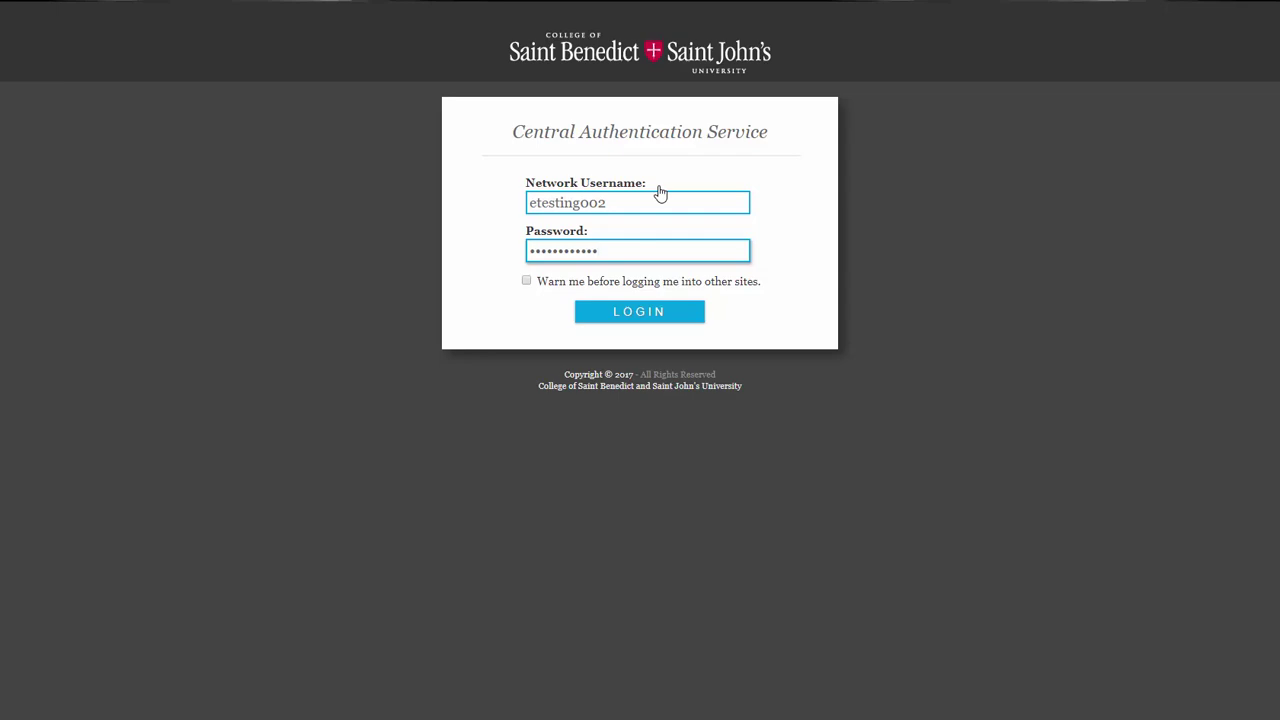
key("Return")
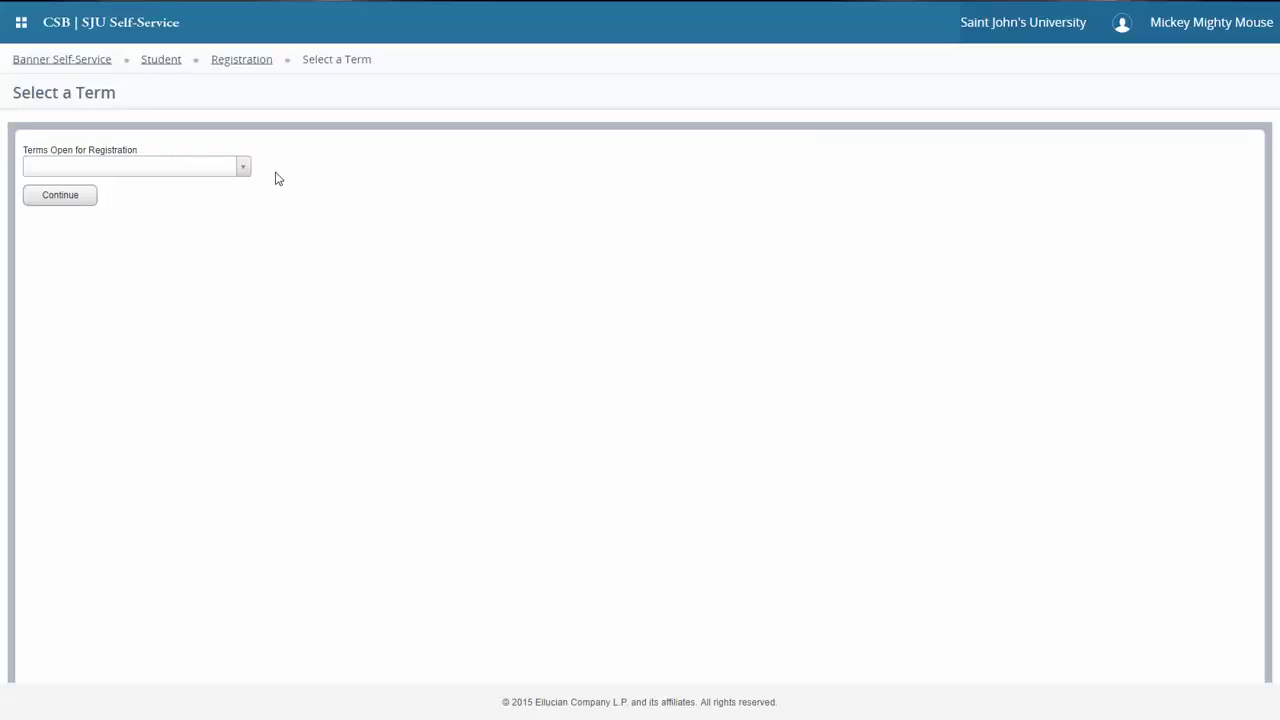
Step: Choose Fall 2018 from the Terms Open for Registration list
left_click(222, 174)
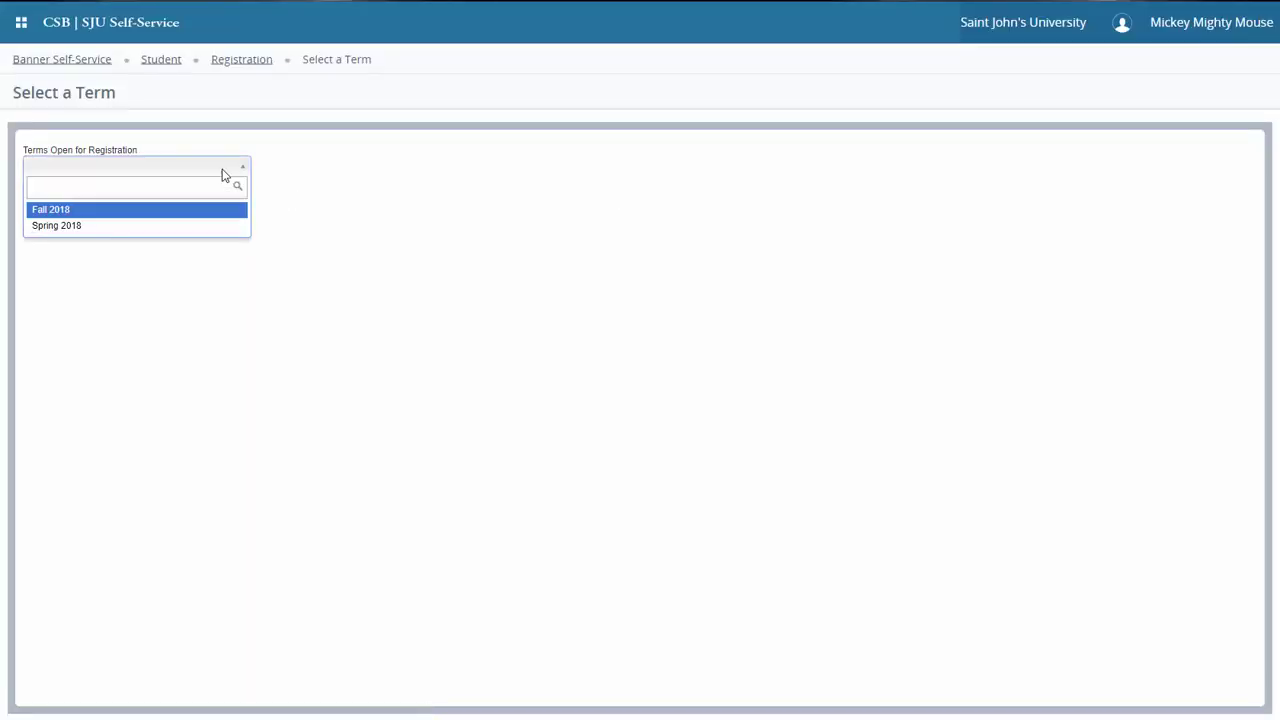
left_click(208, 217)
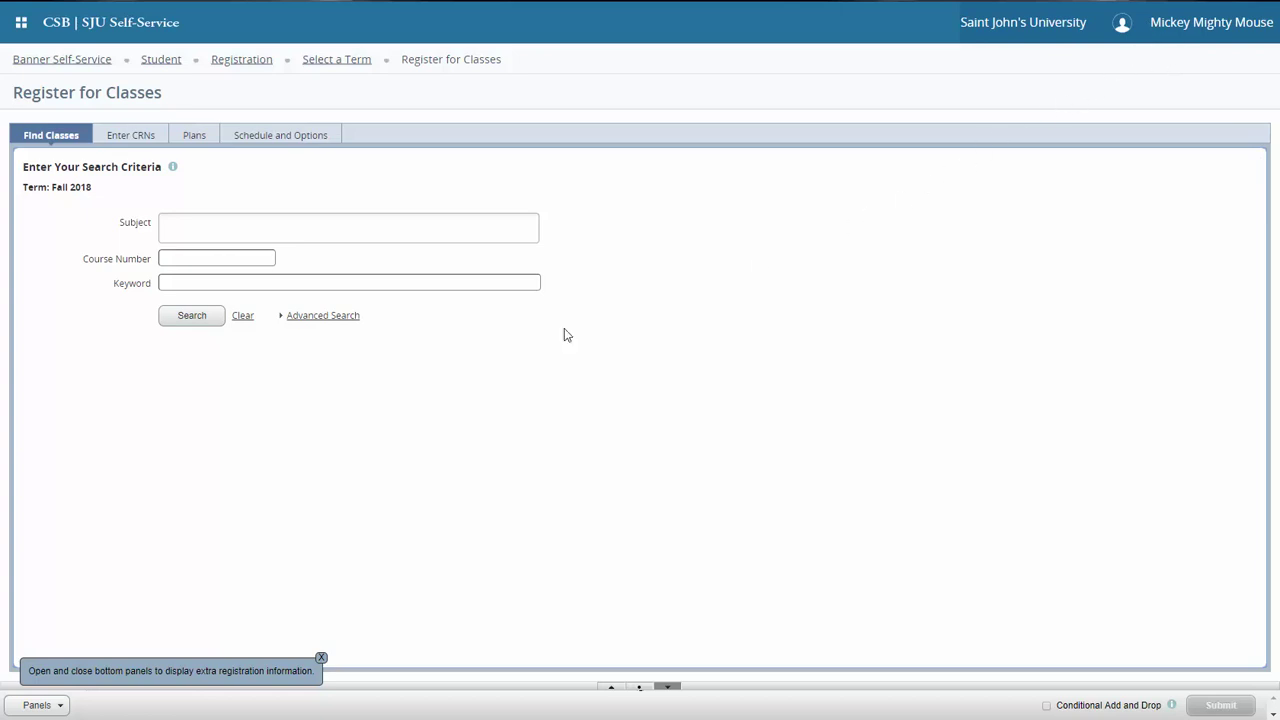
Step: Close the Subject list without choosing, then switch to the Enter CRNs form
left_click(234, 230)
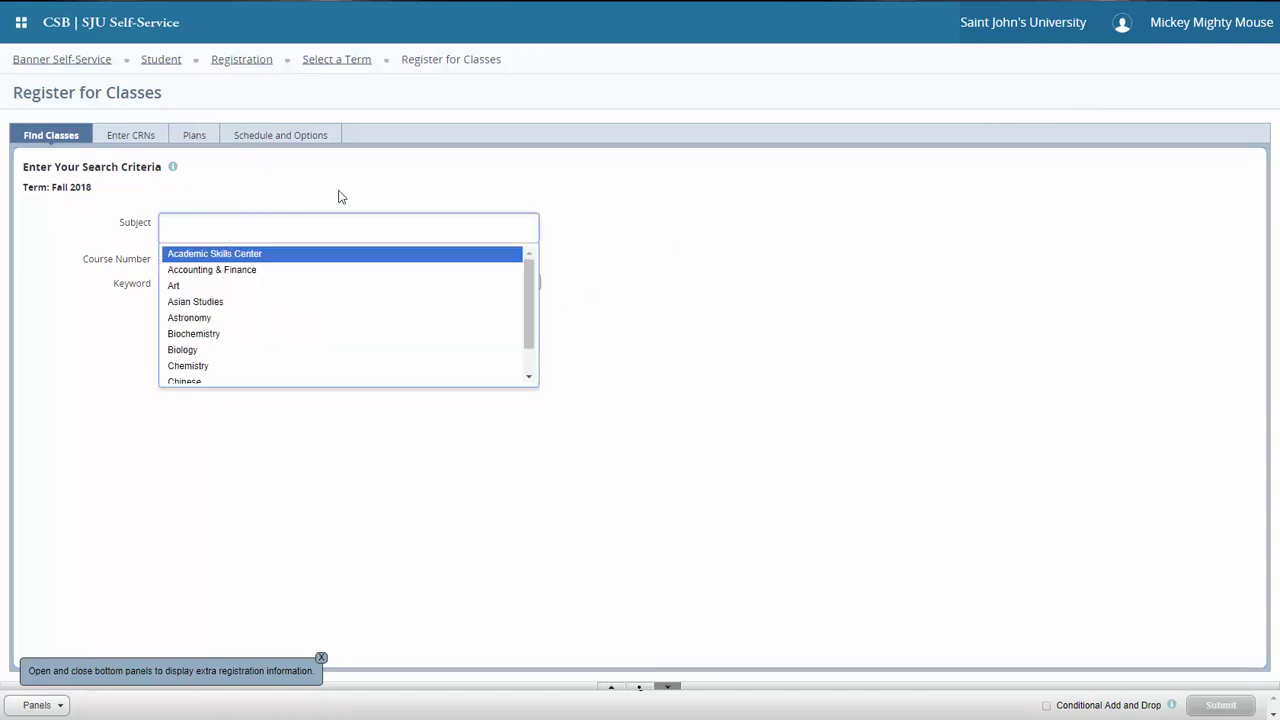
left_click(505, 466)
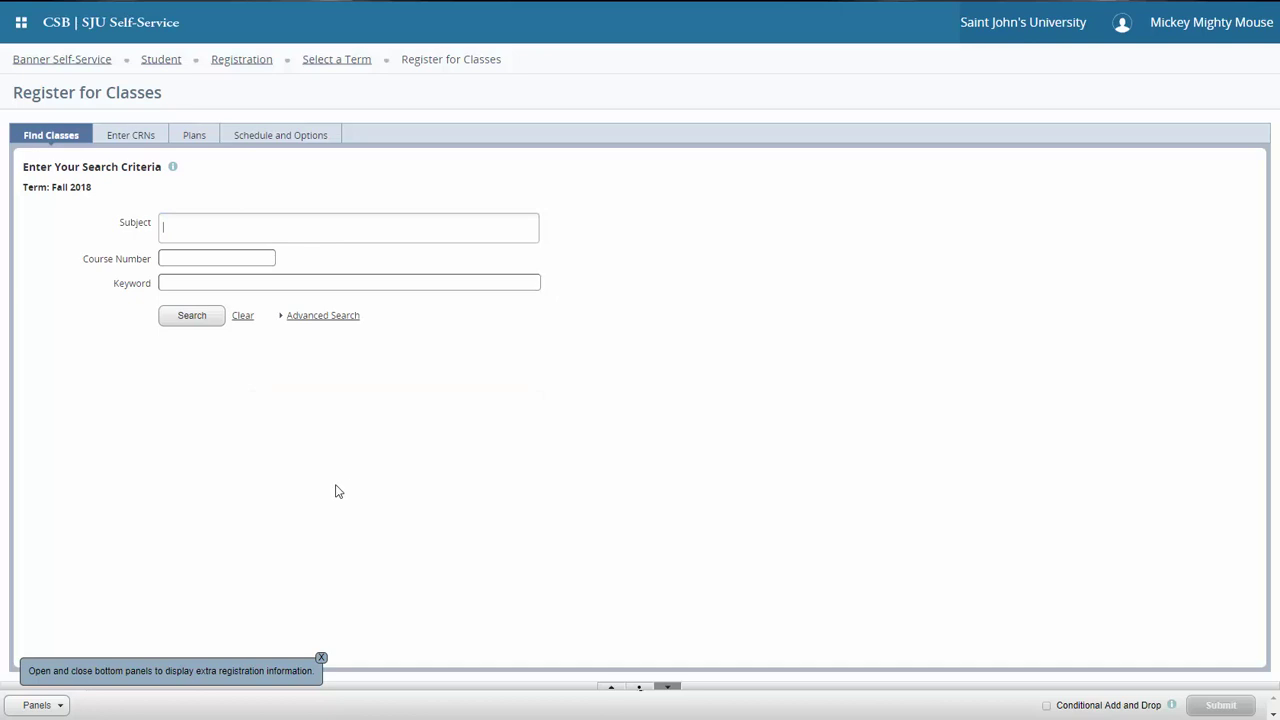
left_click(131, 144)
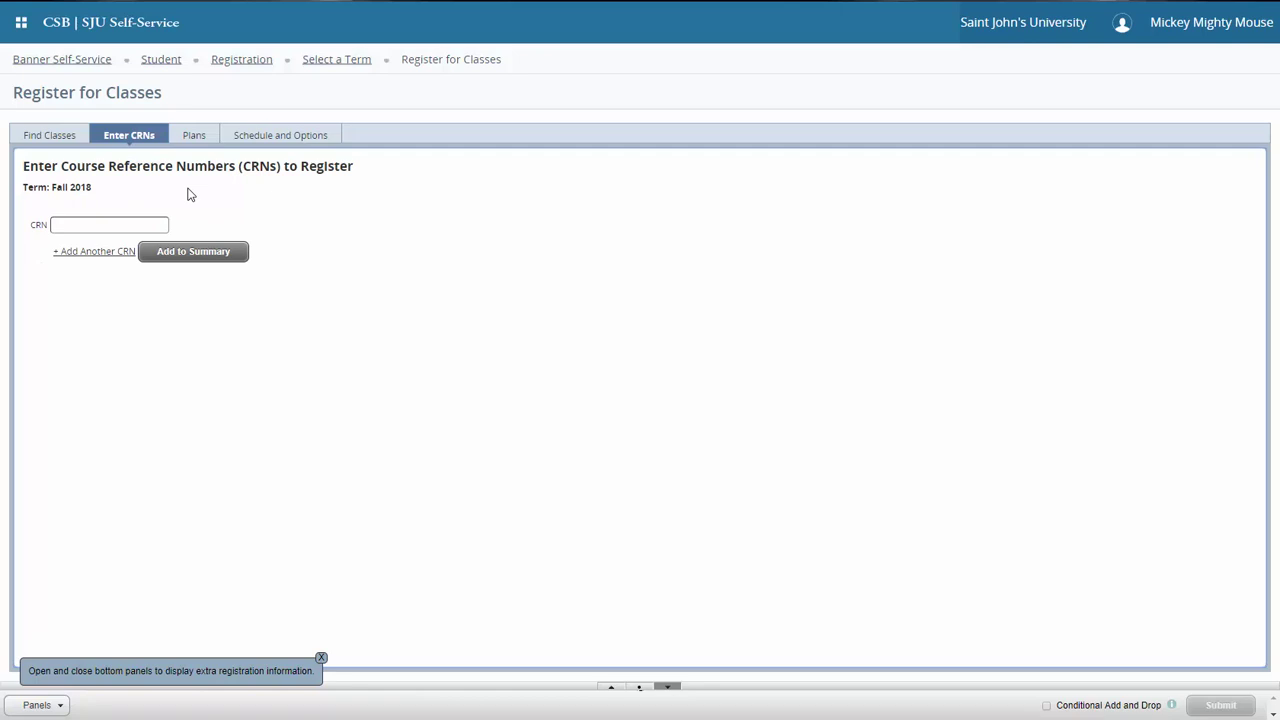
Step: Add all four plan1 classes from the Plans tab to the summary as pending
left_click(194, 136)
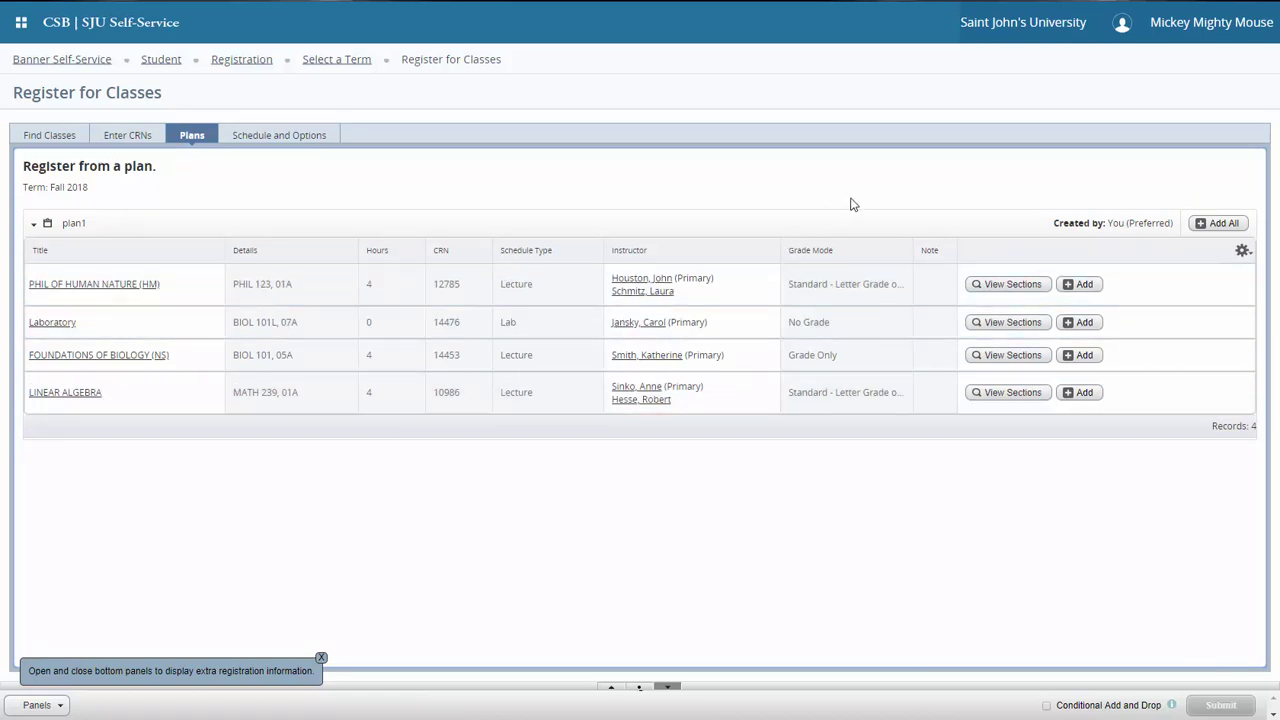
left_click(1221, 226)
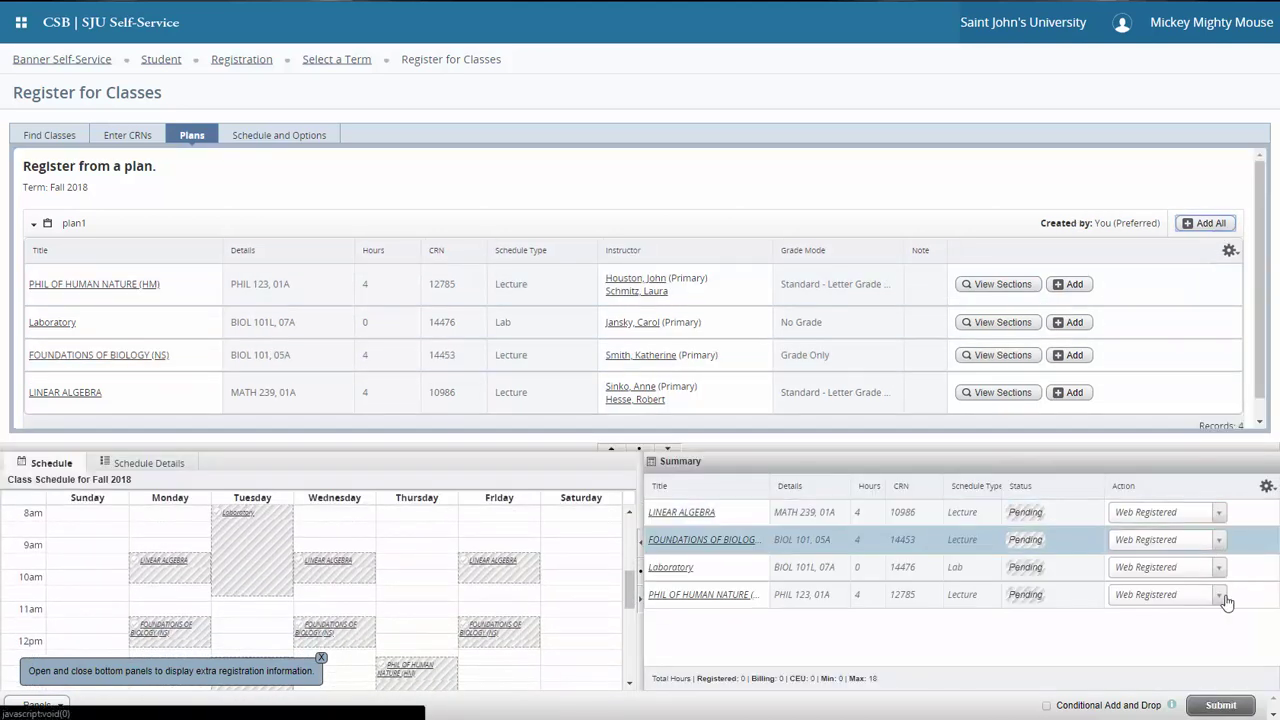
Step: Submit the four pending plan1 classes for registration
left_click(1220, 705)
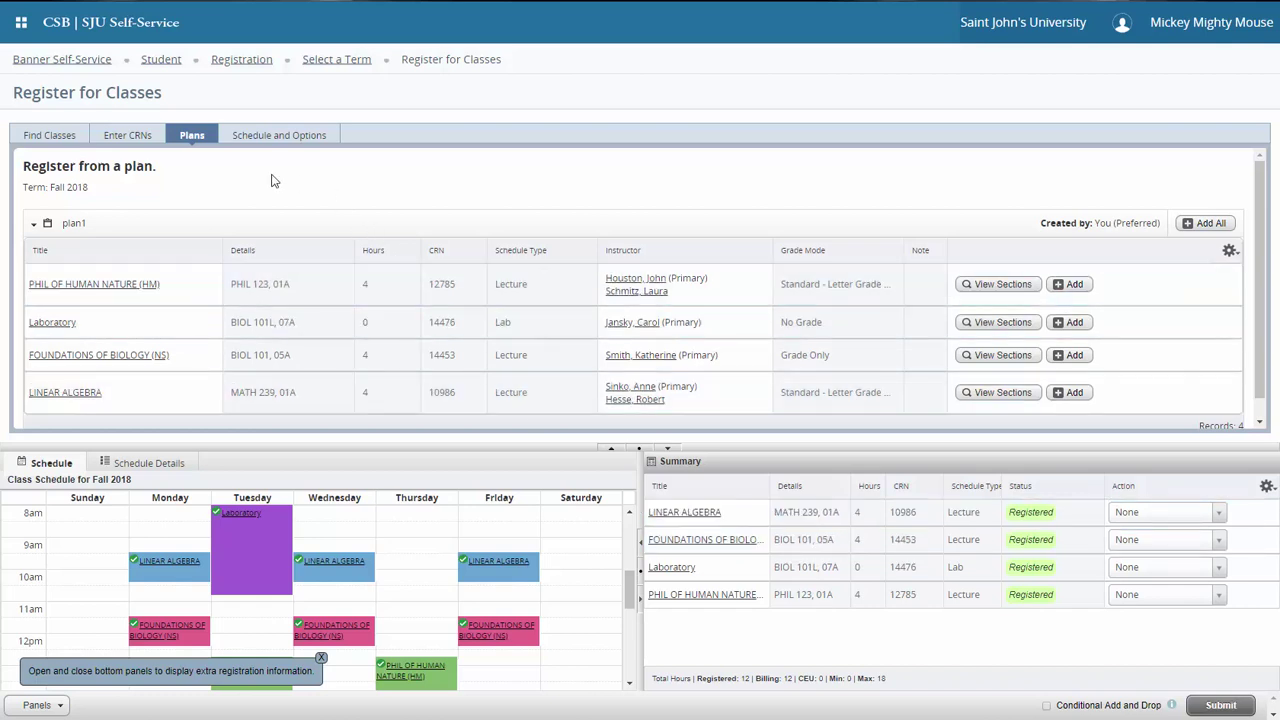
Step: Return to the class search form and set the subject to French
left_click(52, 142)
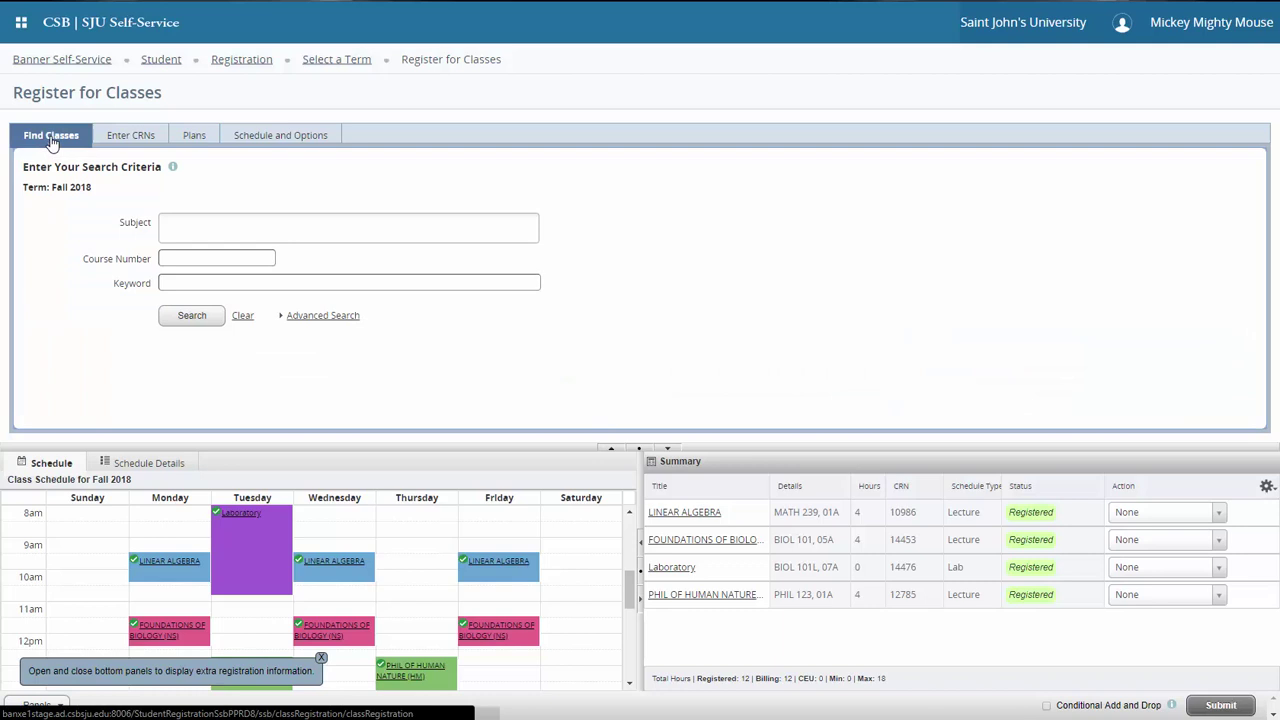
left_click(226, 224)
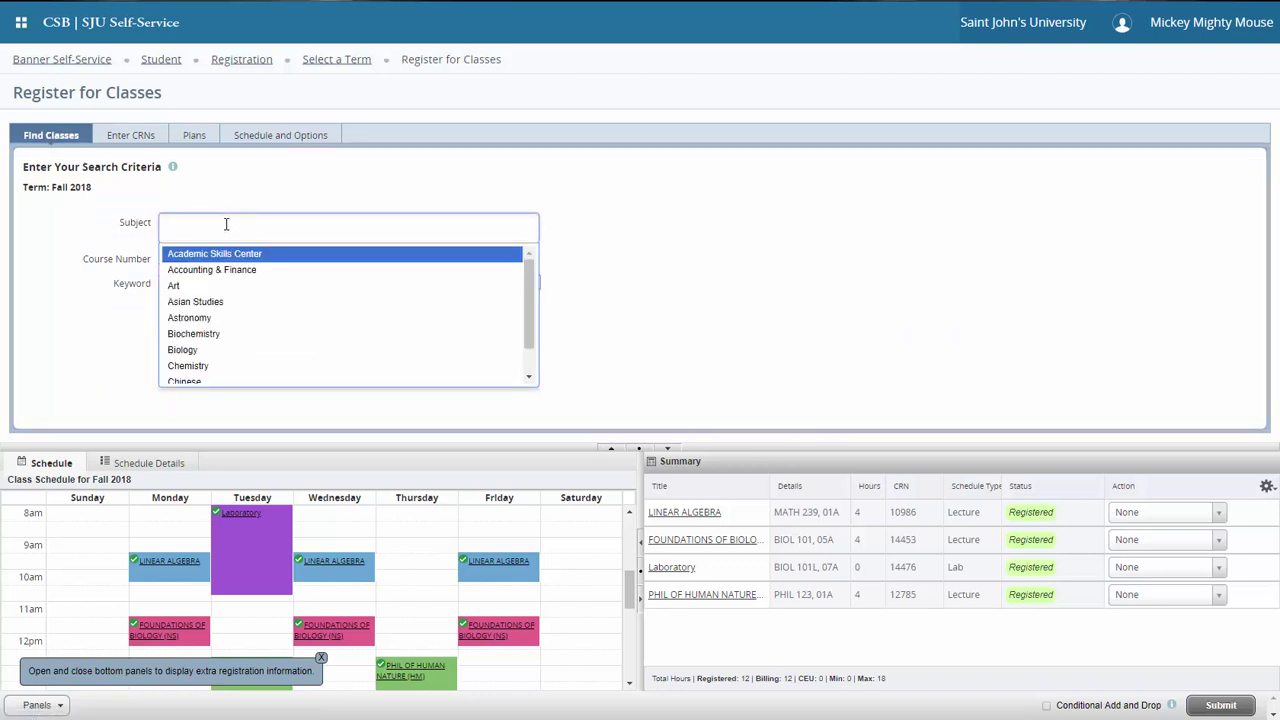
type("C")
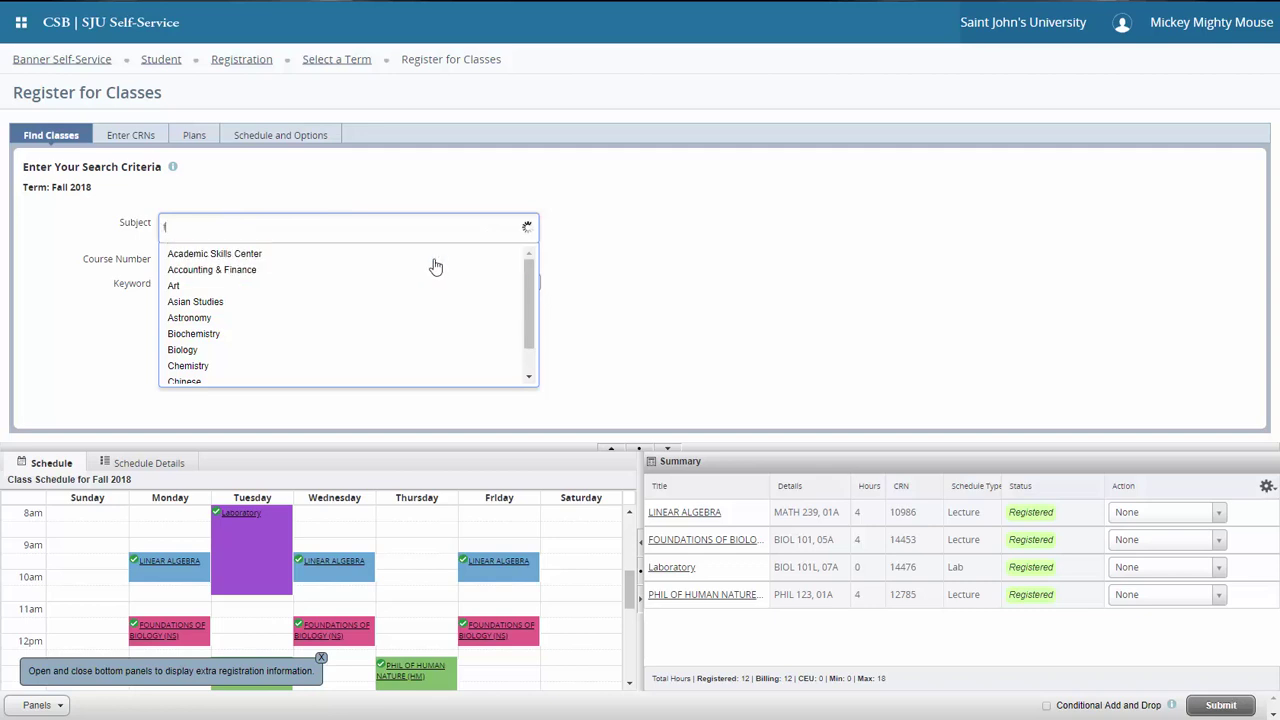
type("re")
left_click(252, 254)
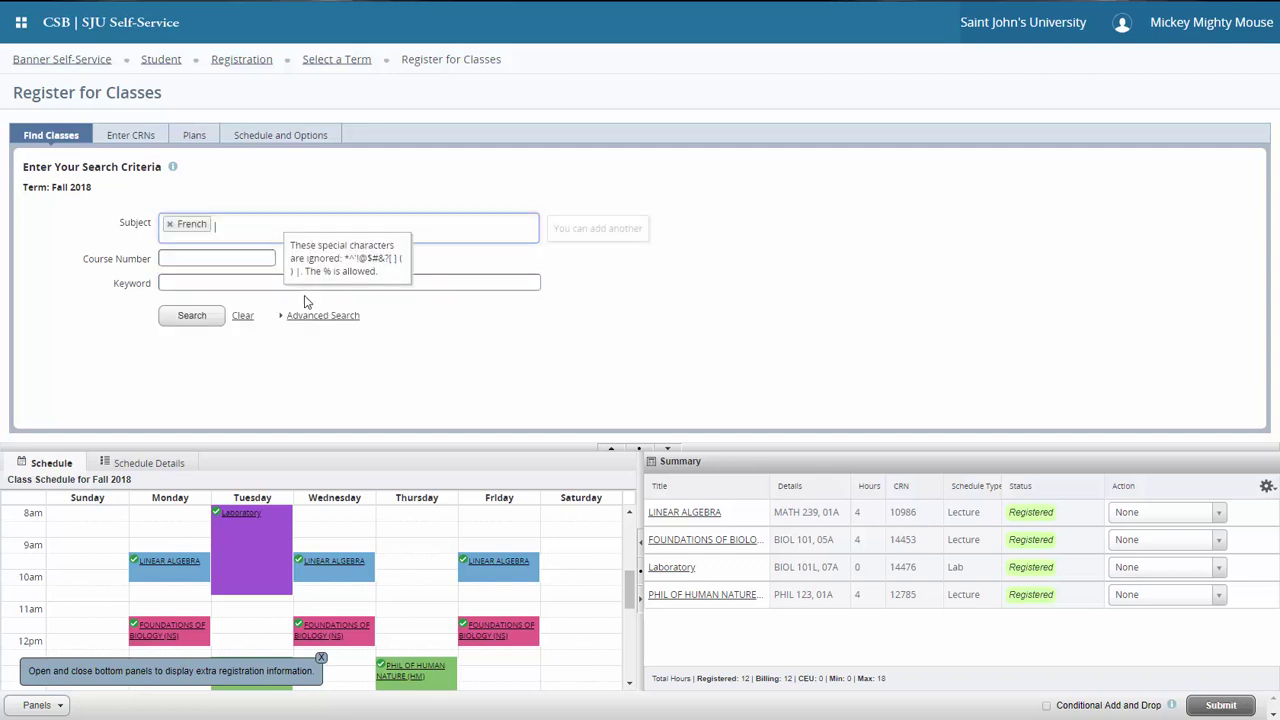
Step: Open the course attribute and term part lists without choosing, then hide advanced search
left_click(323, 315)
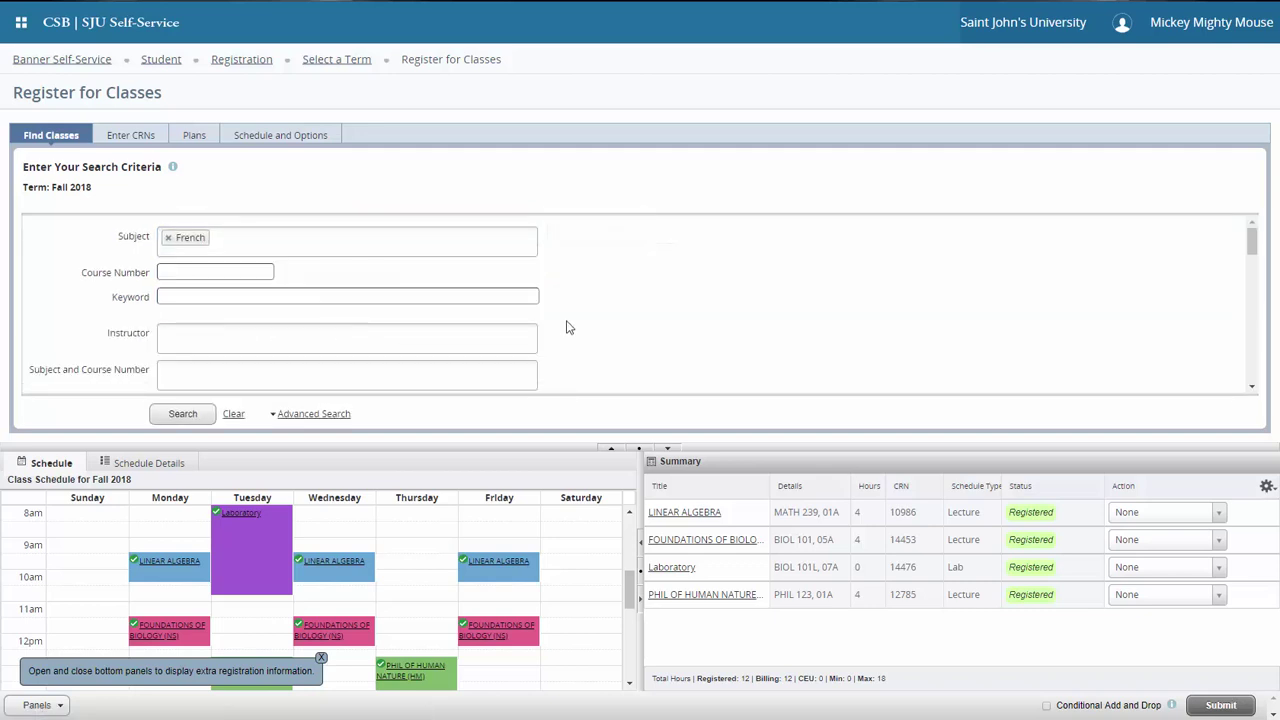
scroll(566, 327, "down", 1)
scroll(566, 320, "down", 1)
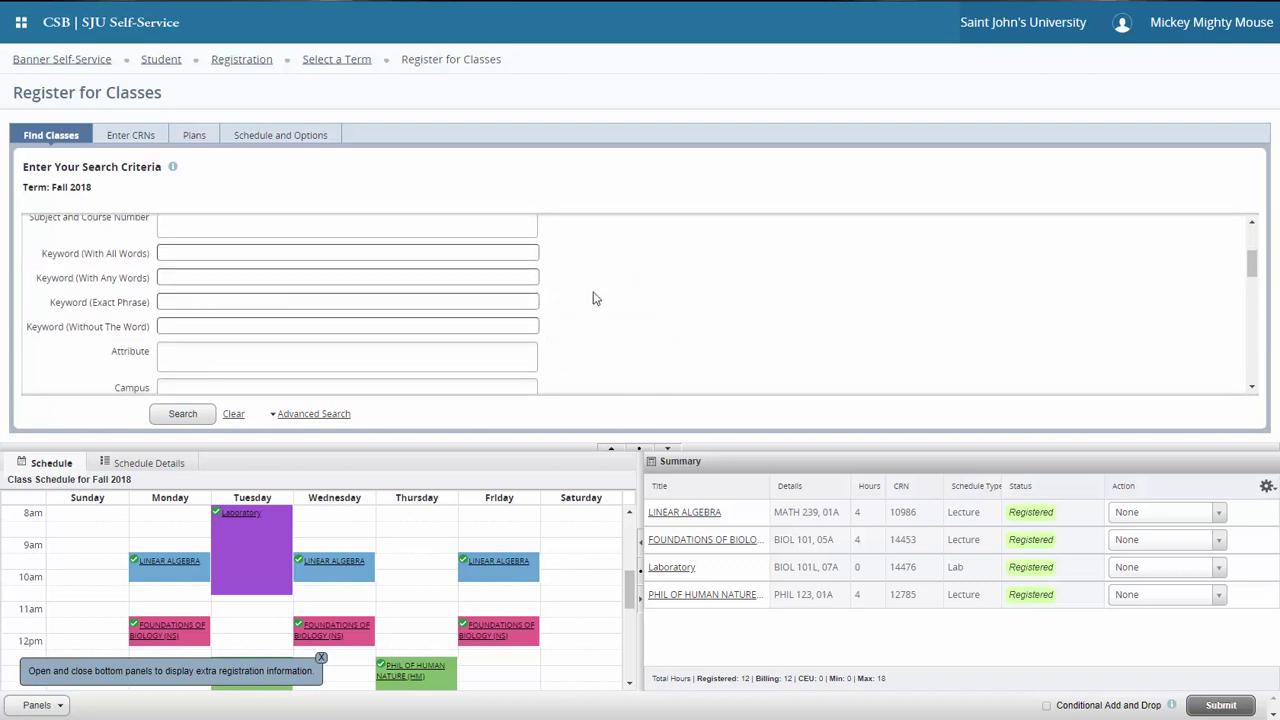
left_click(266, 355)
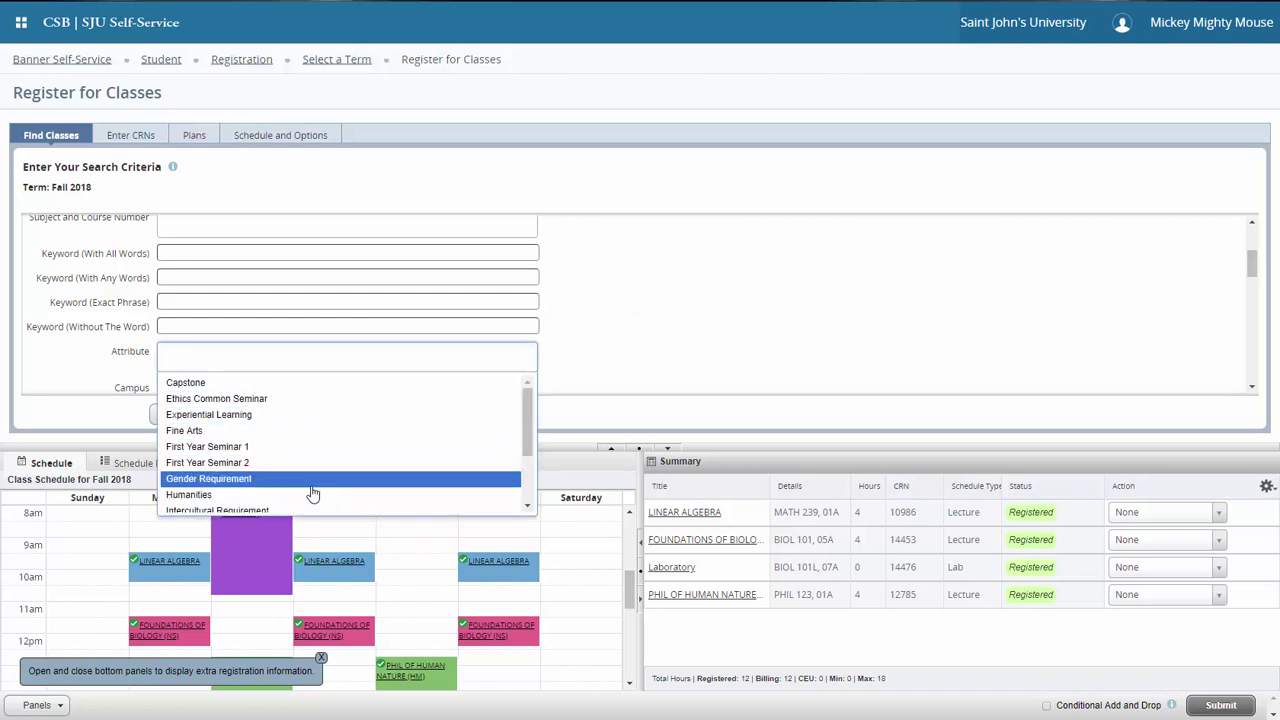
left_click(572, 345)
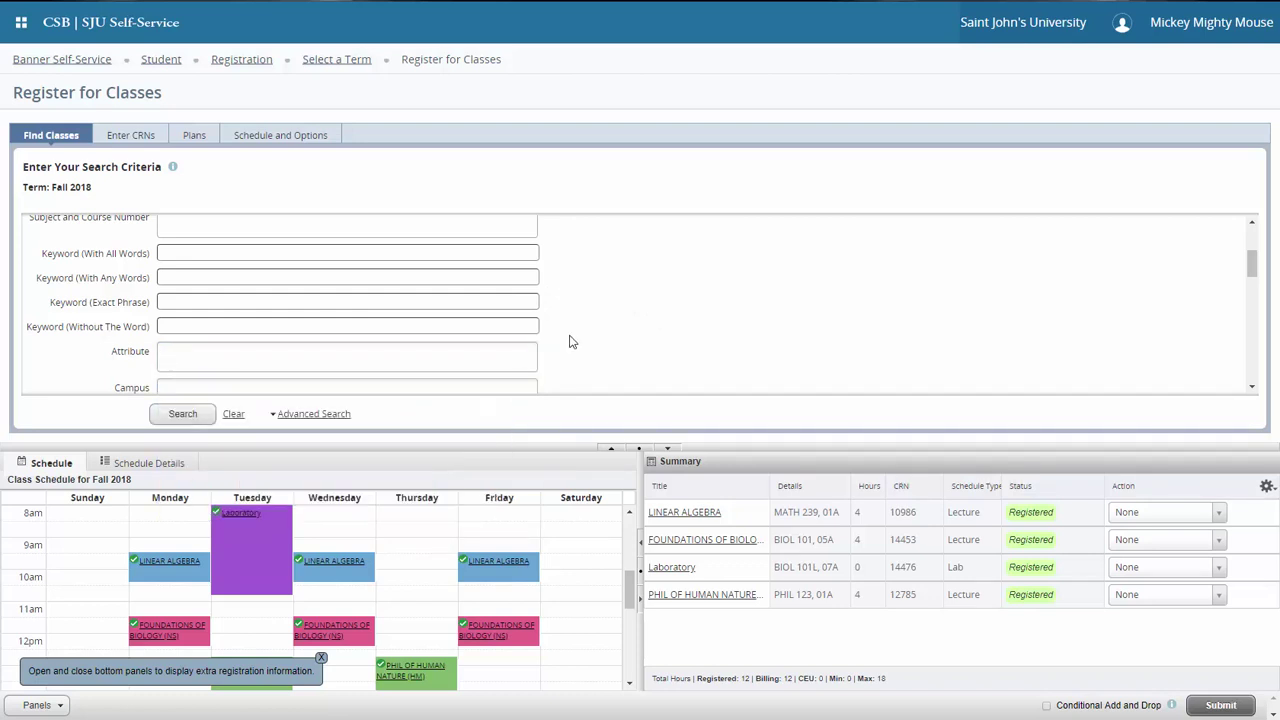
scroll(572, 337, "down", 1)
scroll(572, 337, "down", 3)
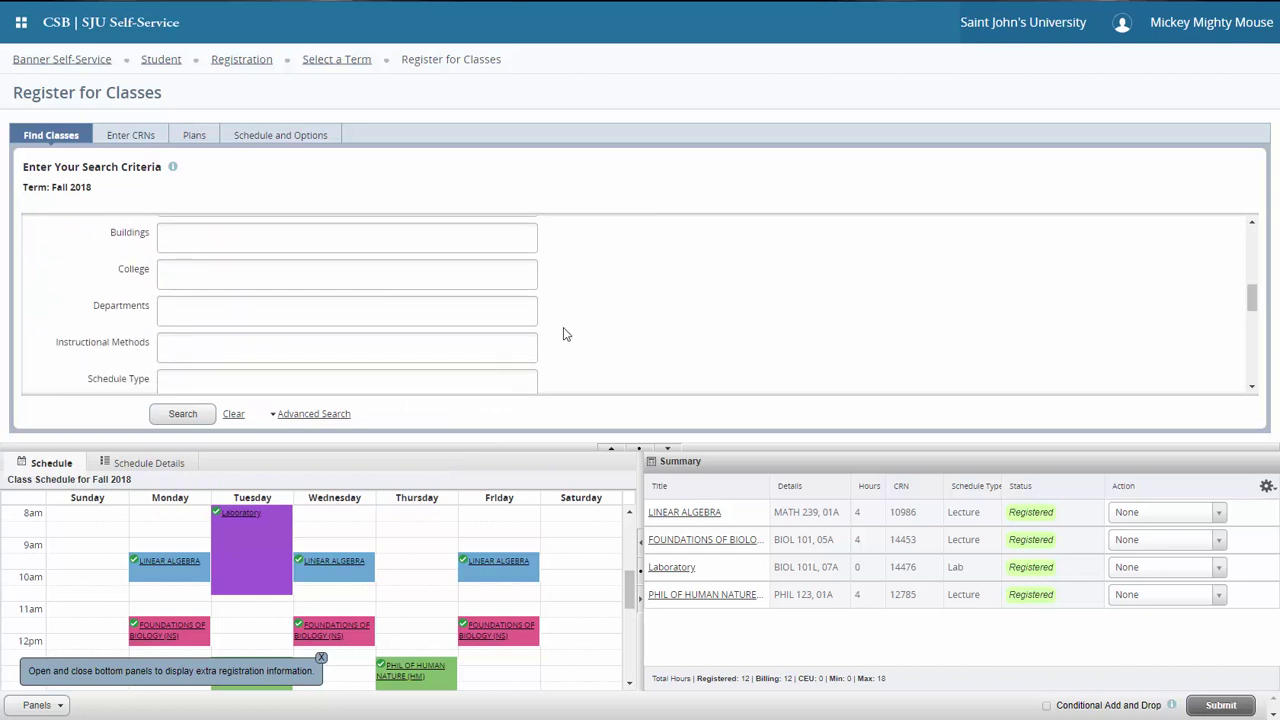
scroll(312, 372, "down", 2)
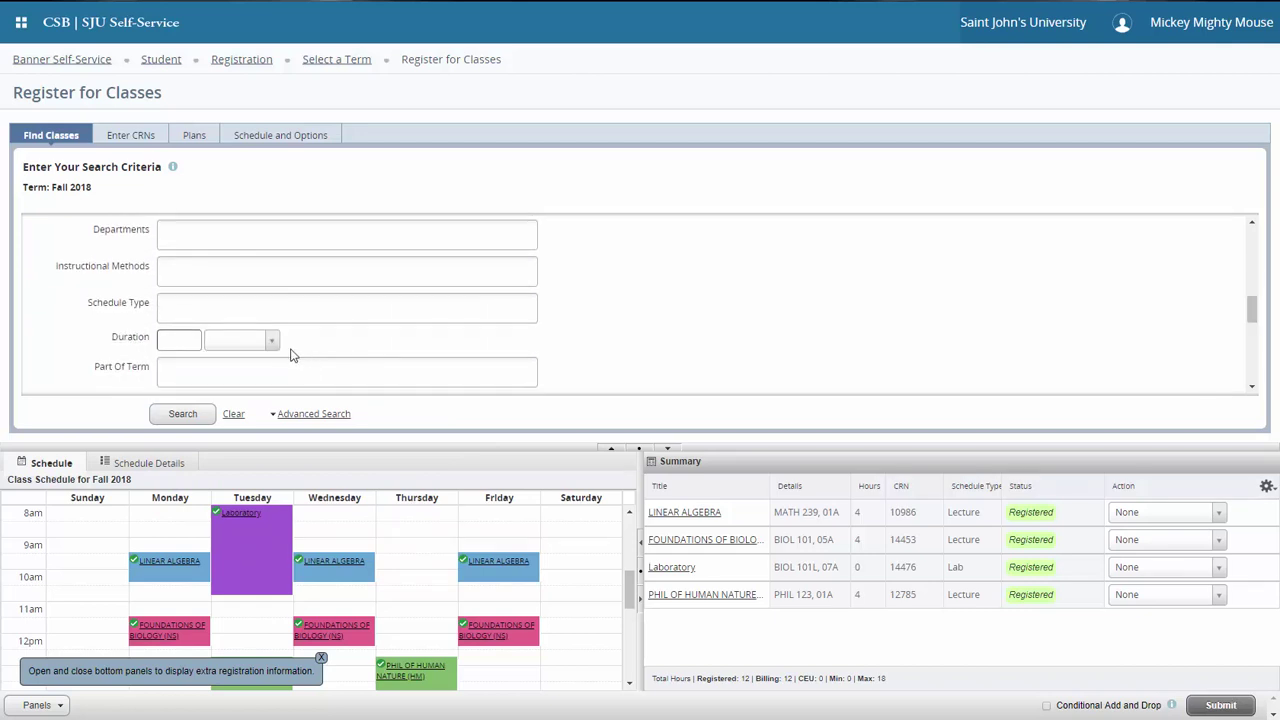
left_click(265, 367)
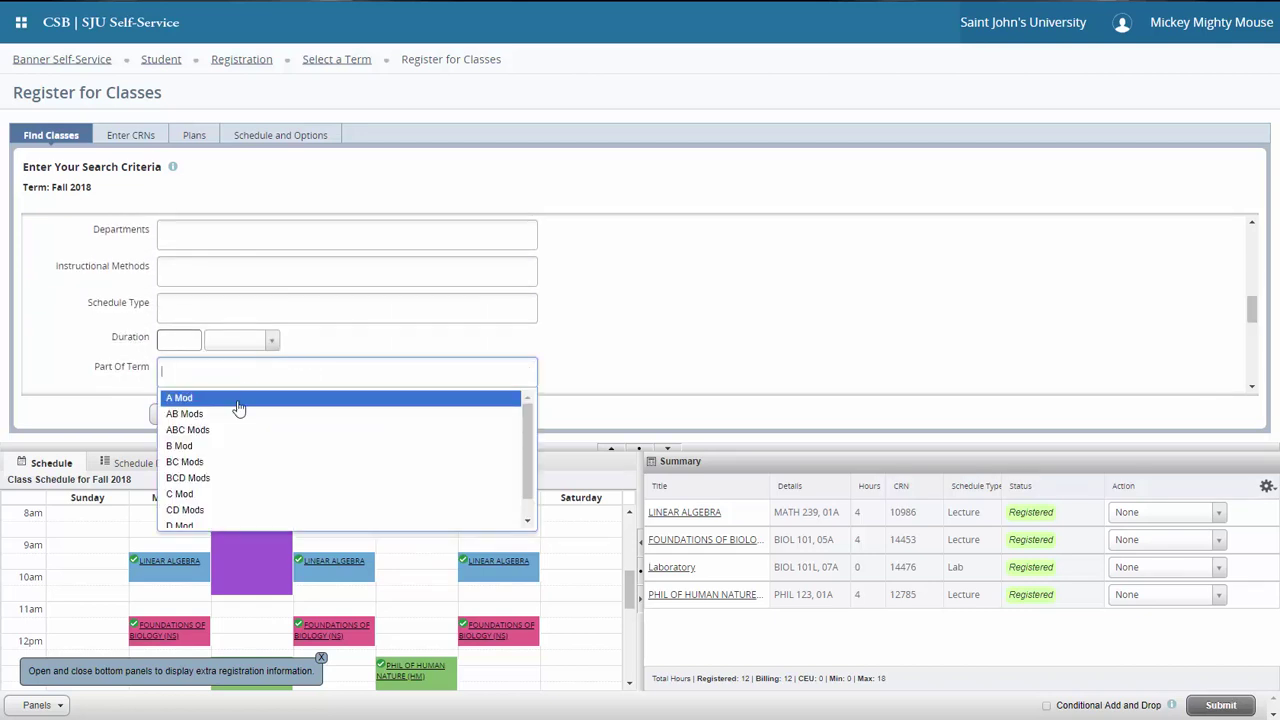
left_click(554, 357)
scroll(555, 333, "down", 3)
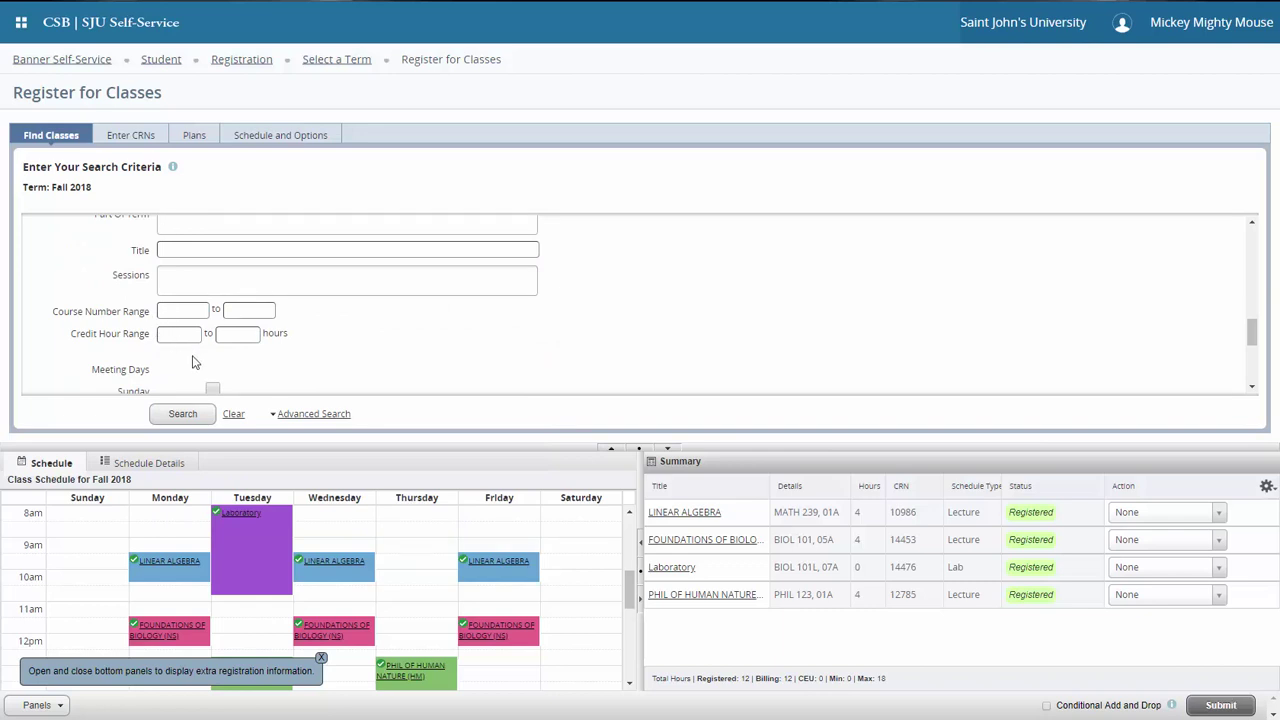
scroll(170, 314, "down", 1)
scroll(118, 340, "down", 2)
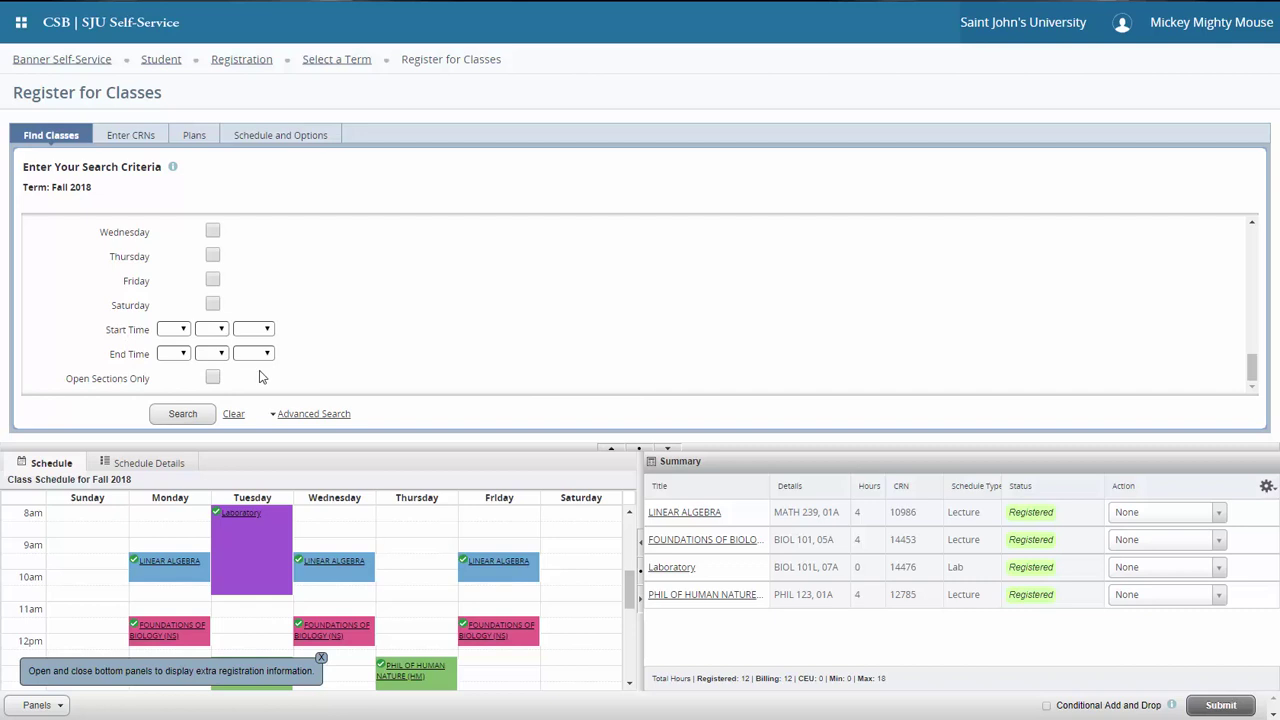
left_click(290, 414)
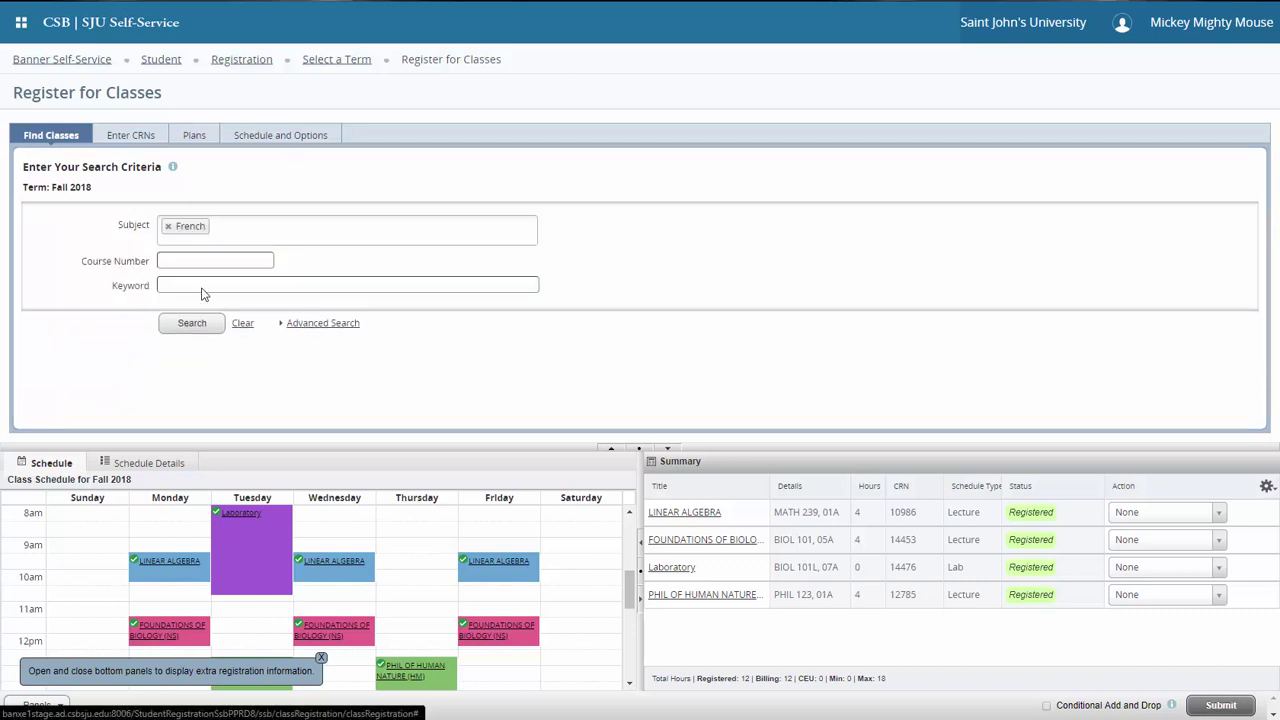
Step: Search French classes, add FREN 111 section 01A (CRN 10450), and submit it
left_click(192, 315)
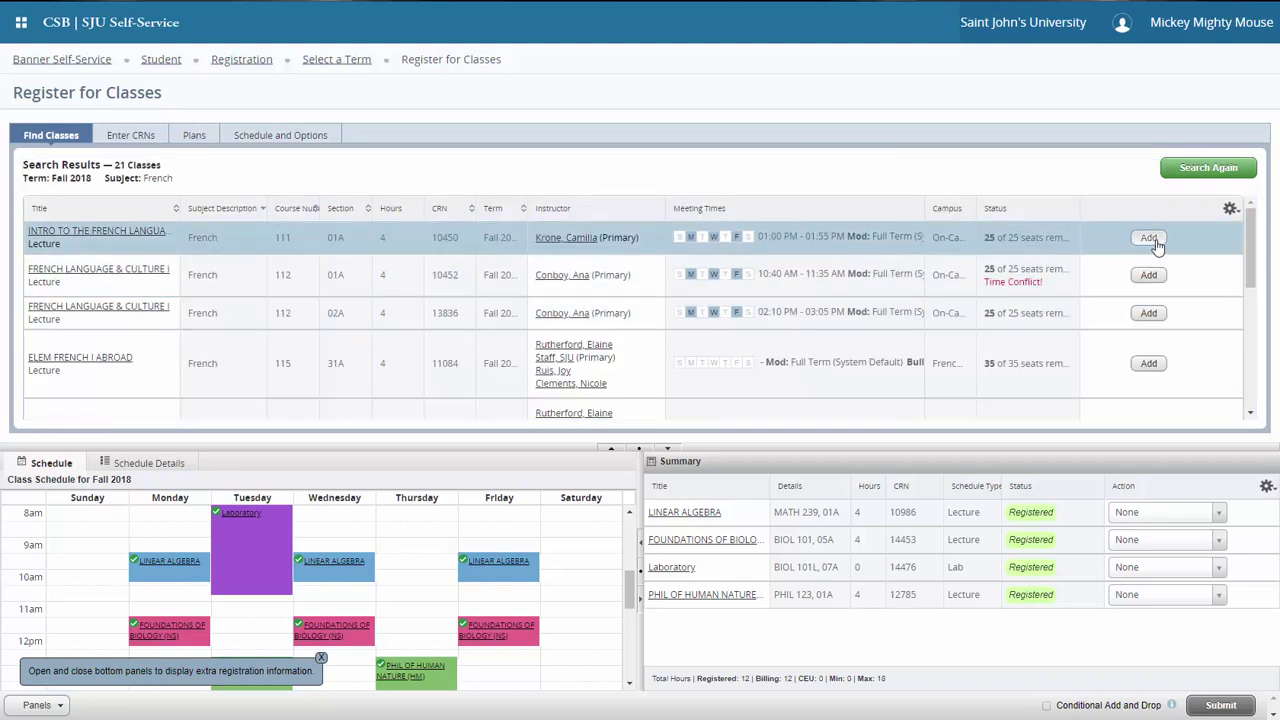
left_click(1150, 240)
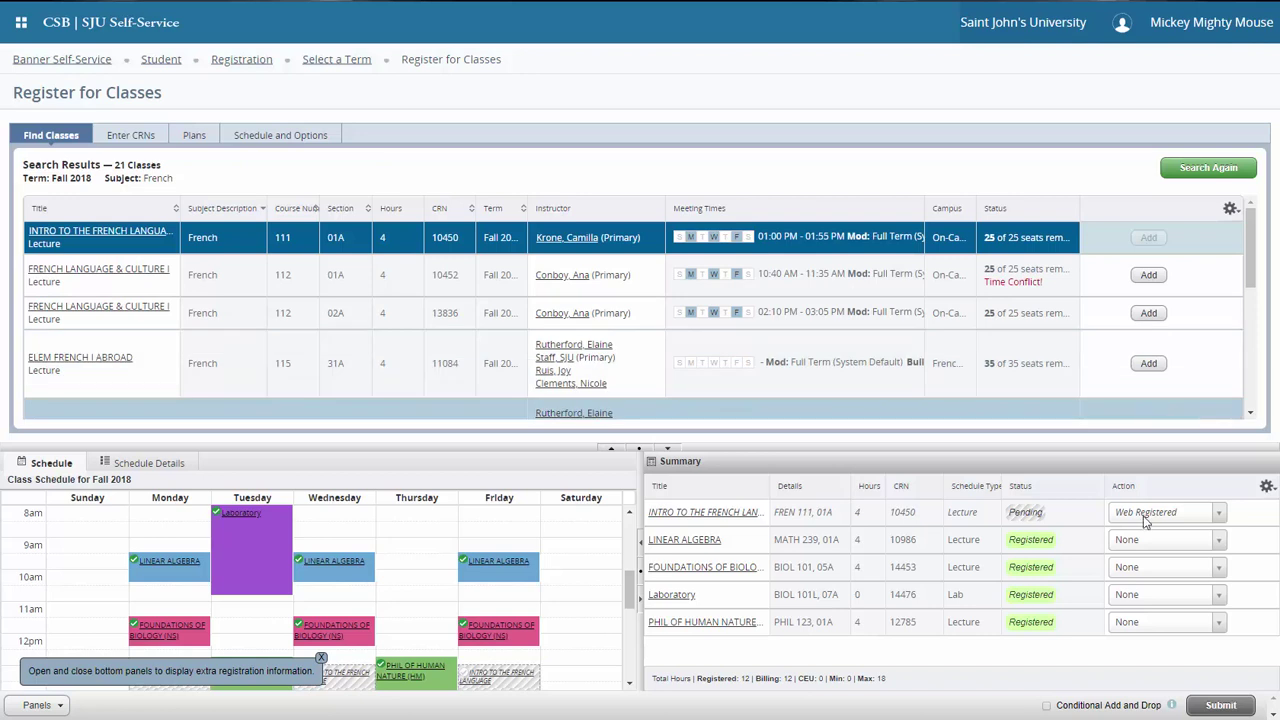
left_click(1210, 705)
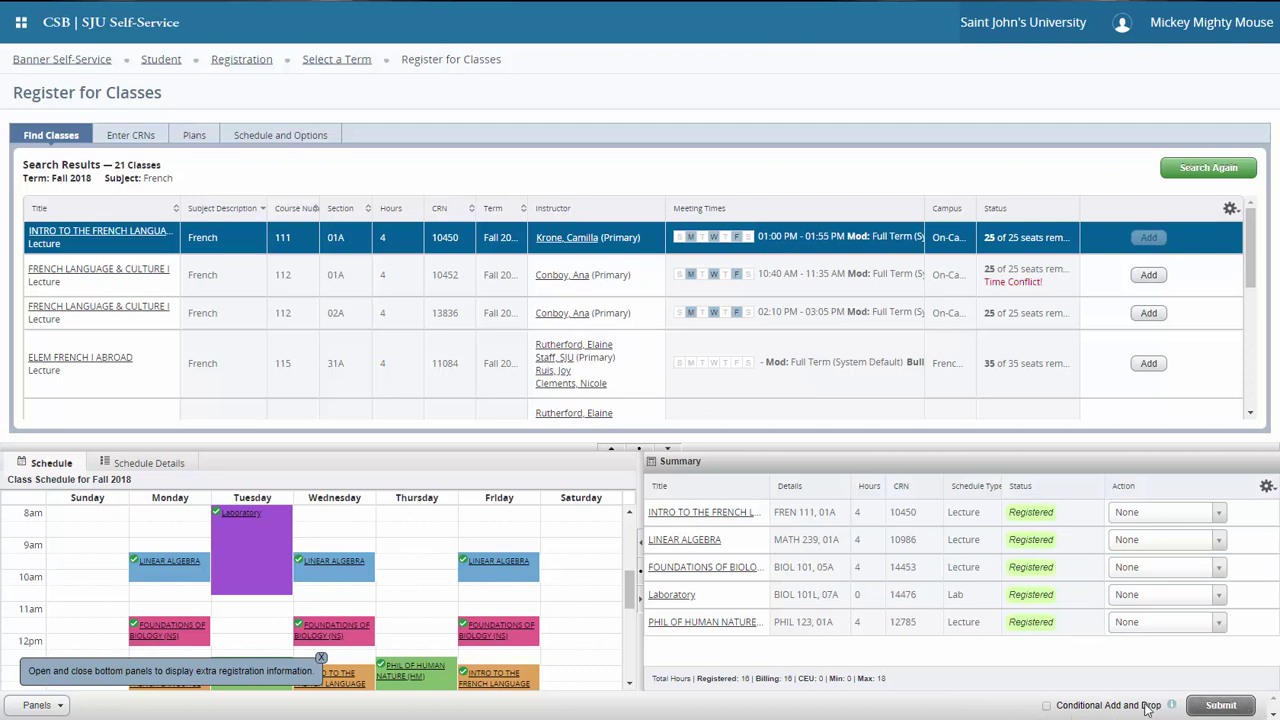
Step: Enable Conditional Add and Drop, set FREN 111 to Drop/Delete Course, and return to search
left_click(1046, 706)
left_click(1219, 516)
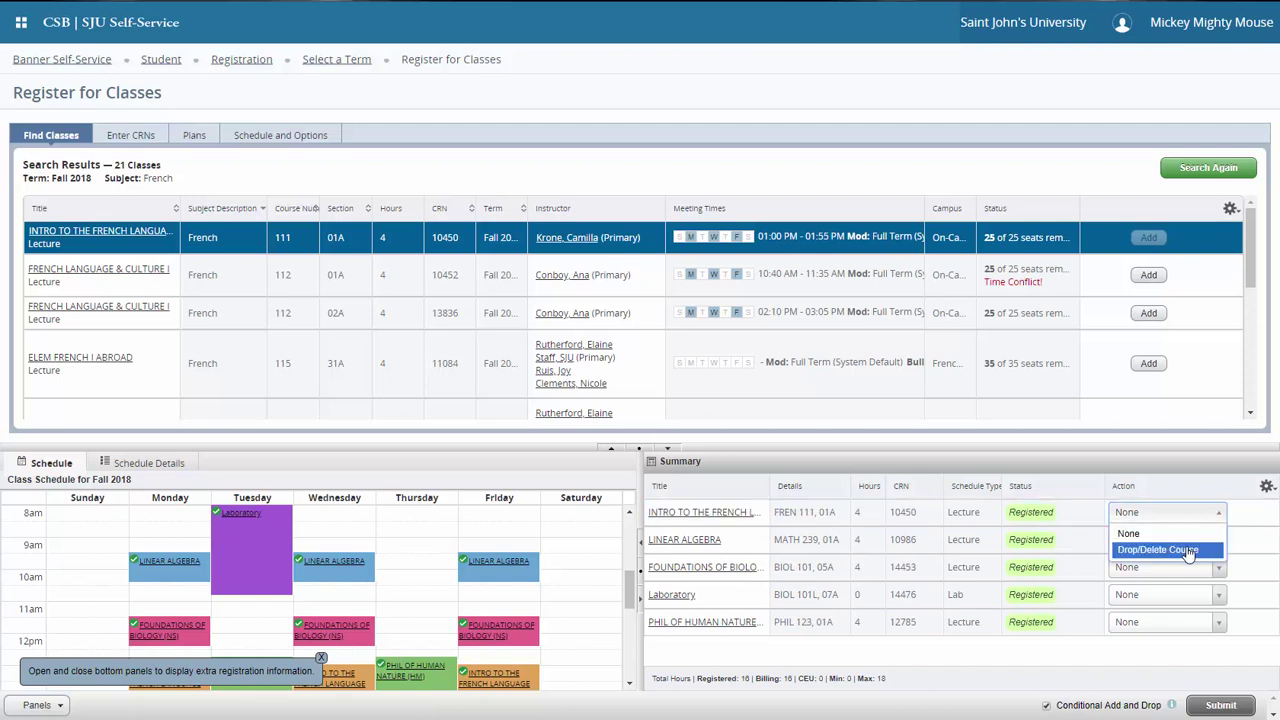
left_click(1187, 551)
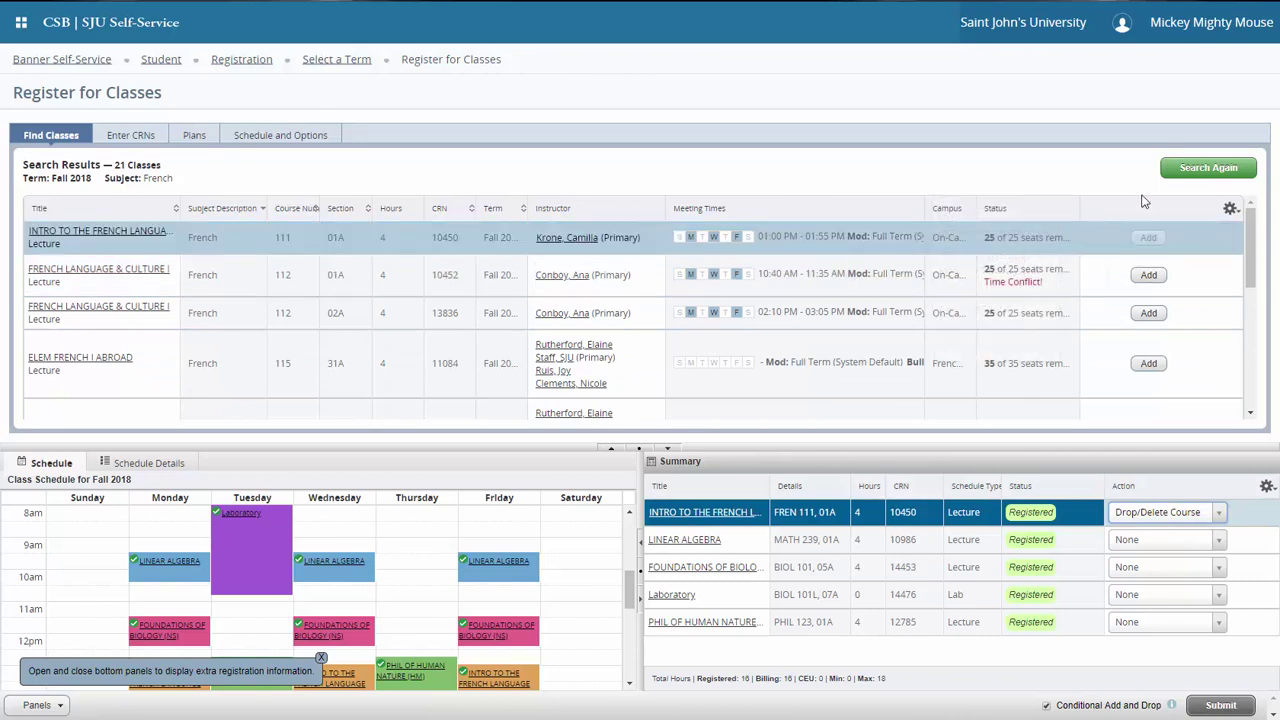
left_click(1207, 168)
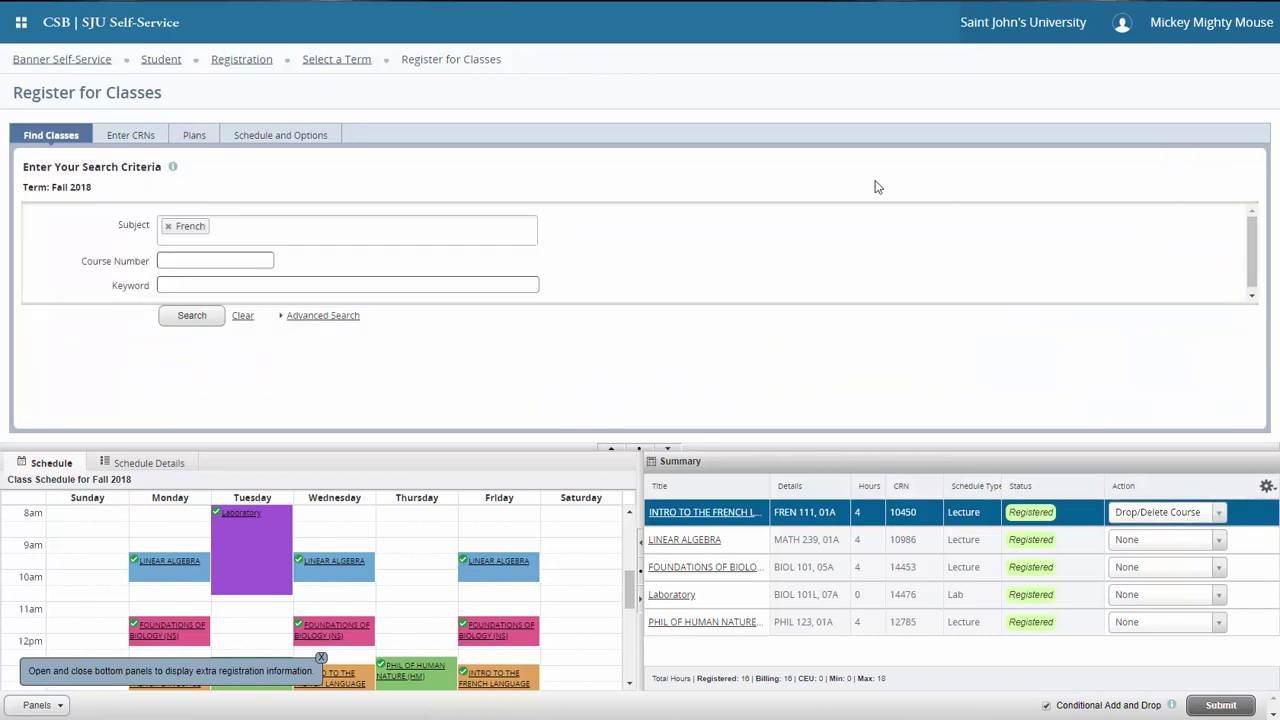
Step: Search Hispanic Studies course number 111 for Beginning Spanish I sections
left_click(170, 224)
type("his")
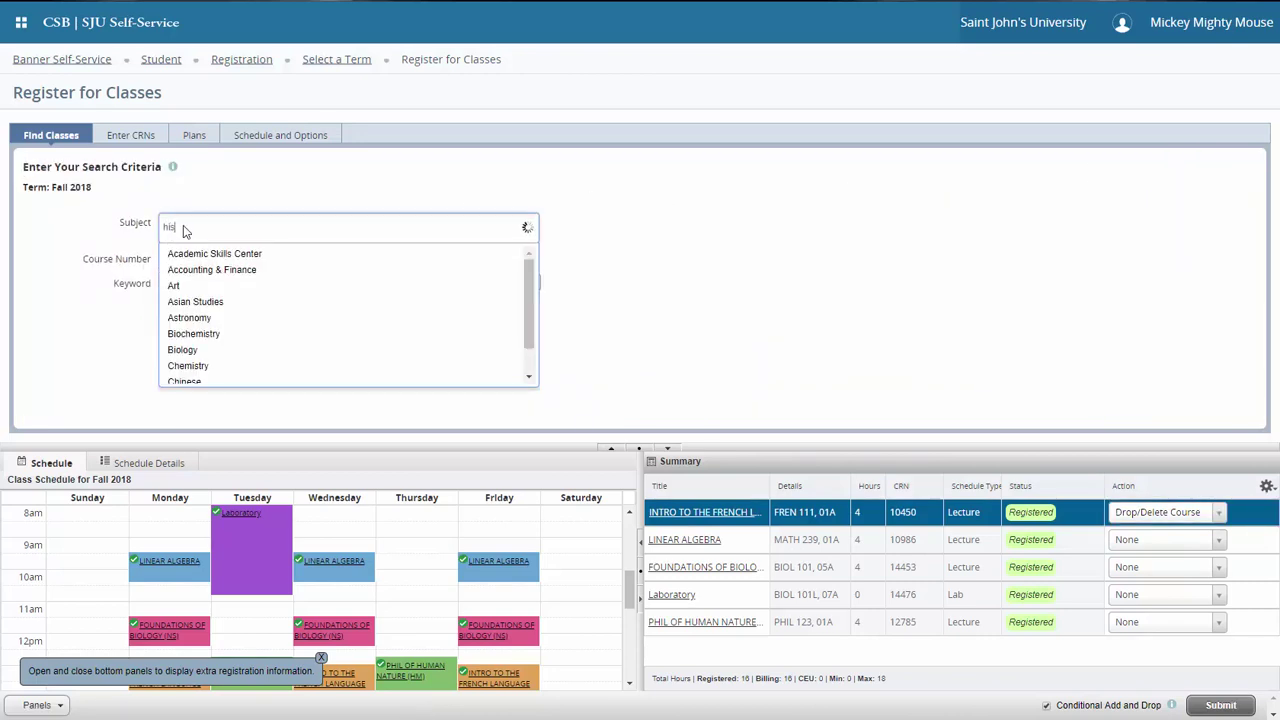
type("p")
left_click(215, 252)
left_click(215, 257)
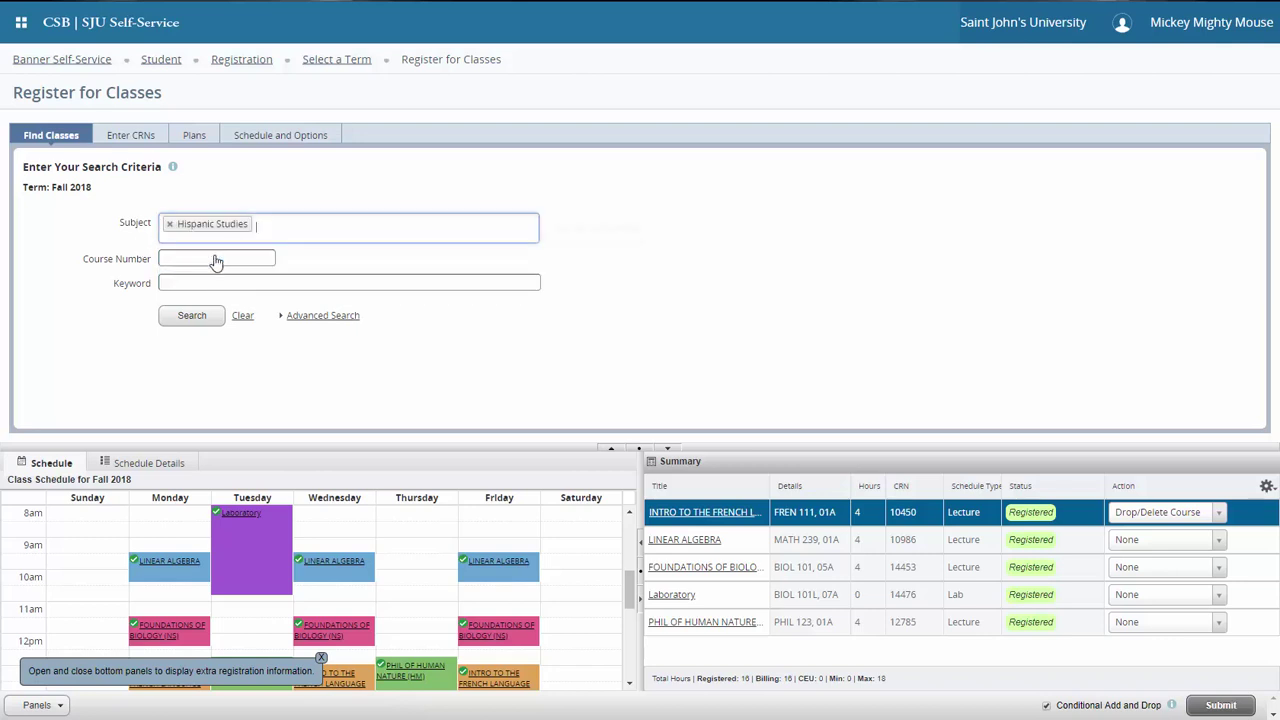
type("111")
left_click(192, 315)
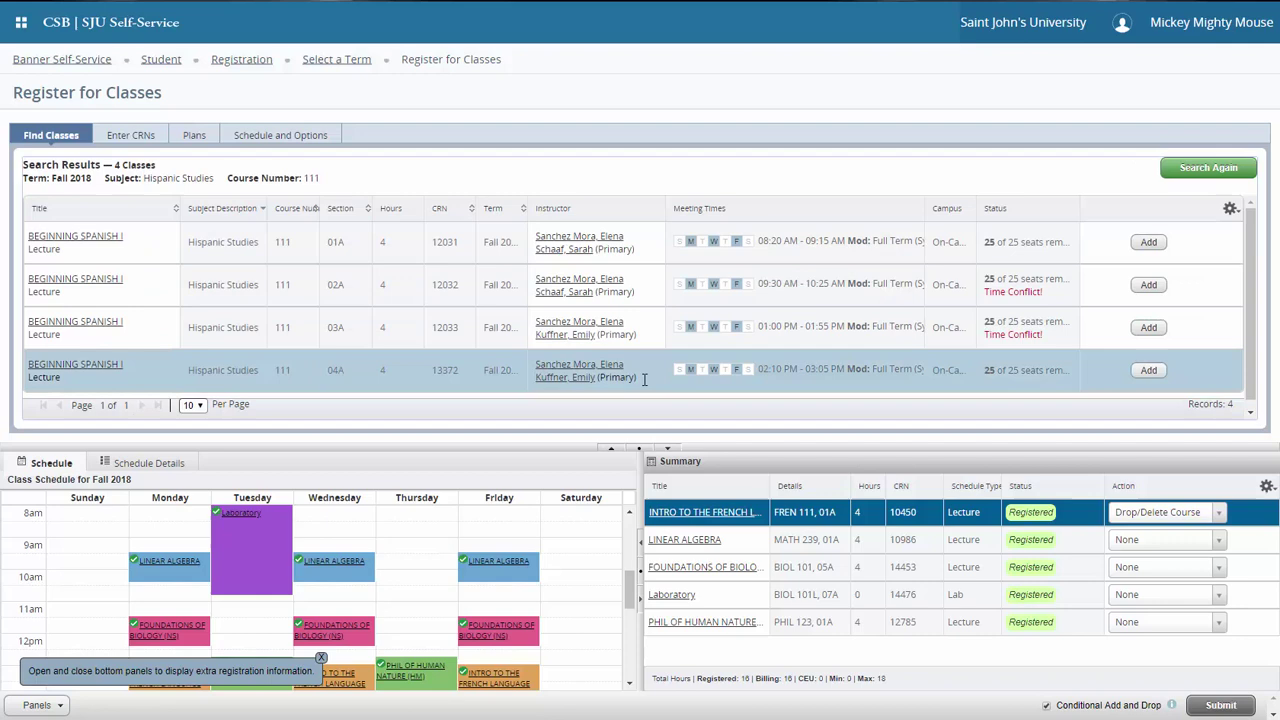
Step: Add and submit section 02A (CRN 12032), then resubmit after its time-conflict rejection
mouse_move(697, 329)
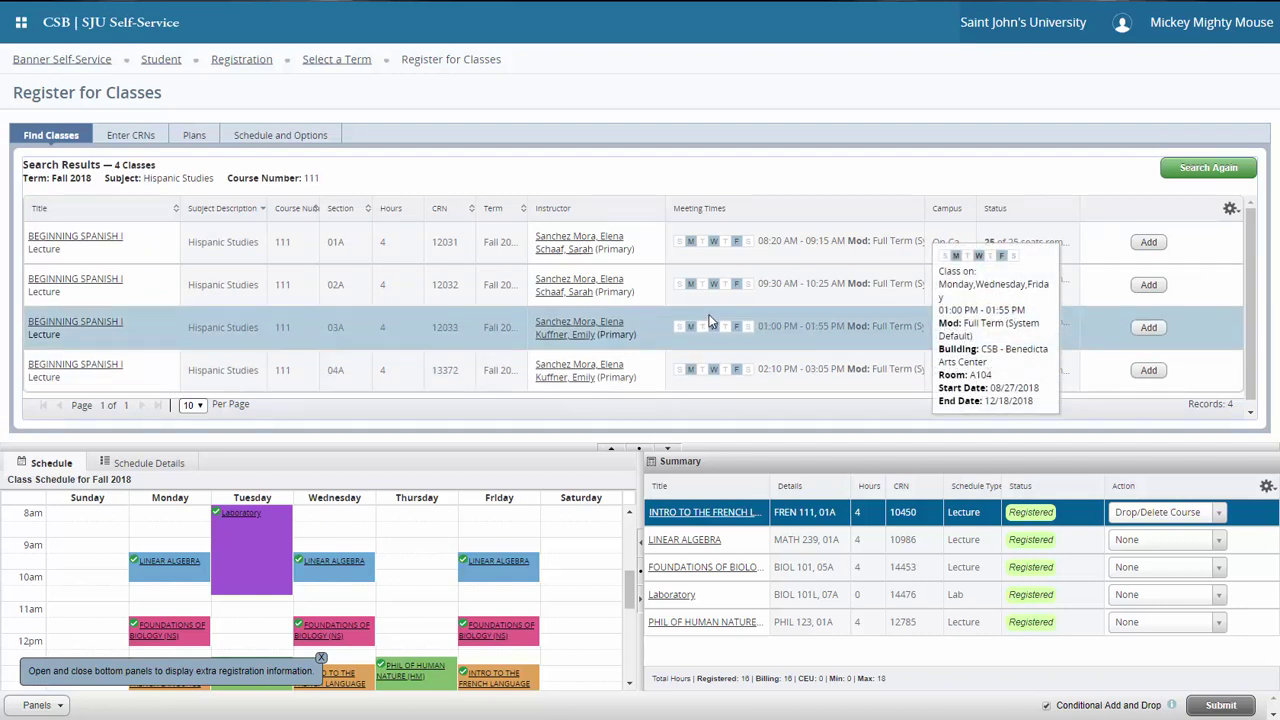
left_click(1142, 288)
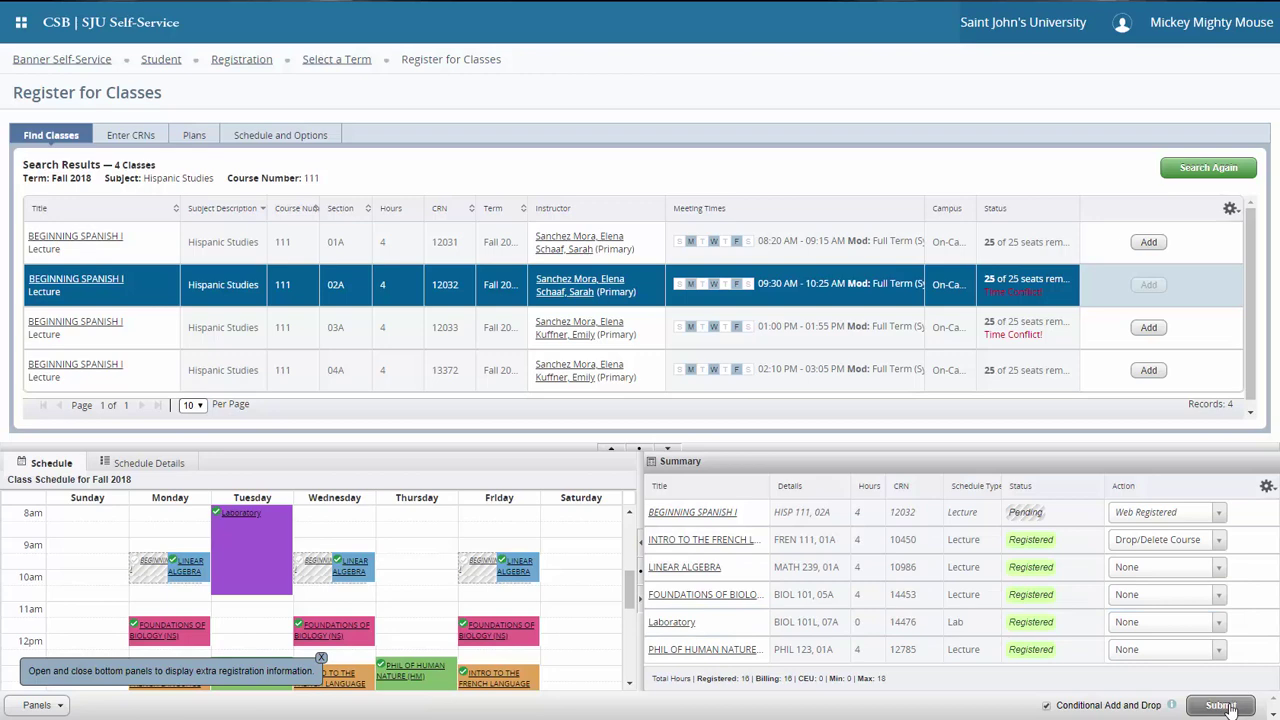
left_click(1222, 706)
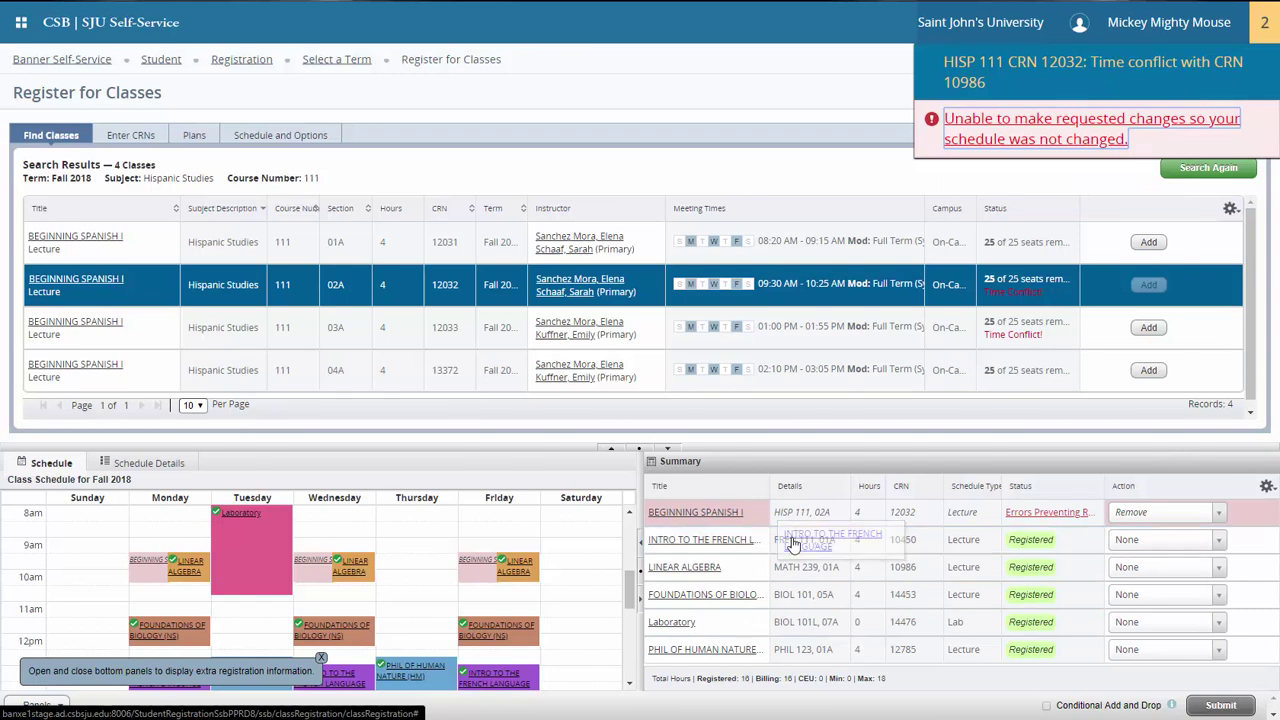
left_click(1212, 709)
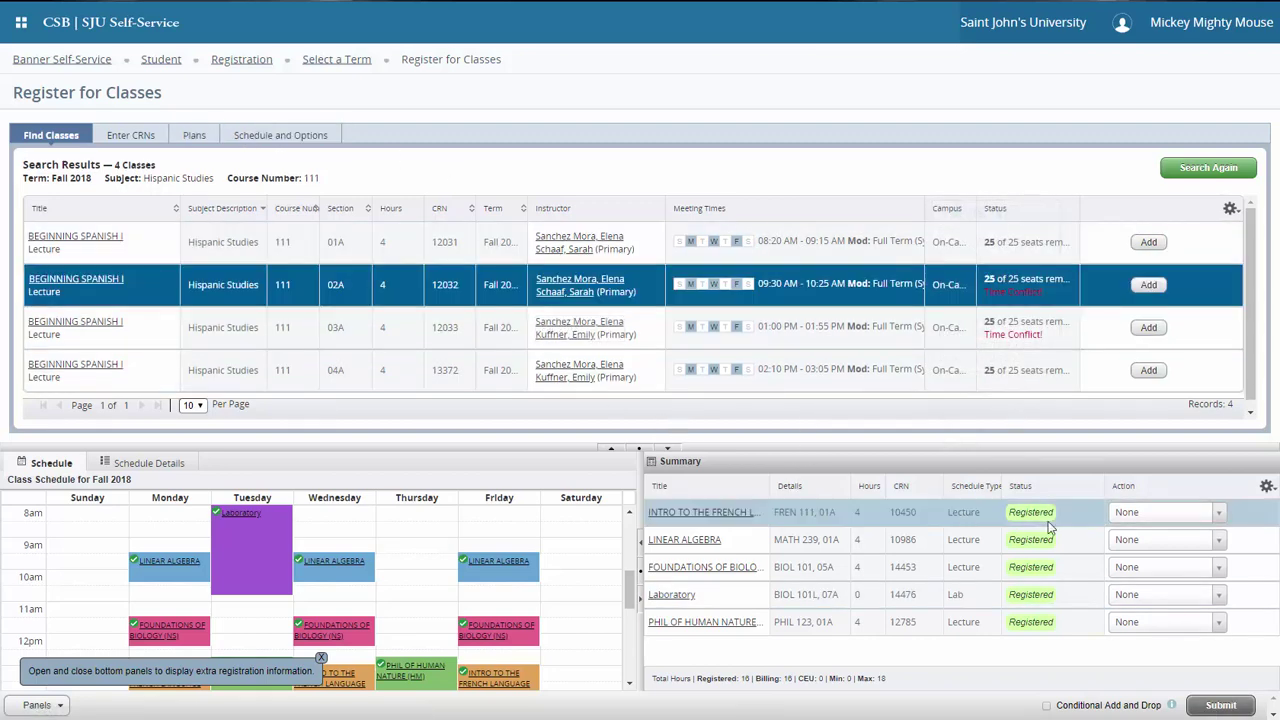
Step: Mark French for Drop/Delete Course and register Beginning Spanish I via CRN 13372
left_click(1140, 522)
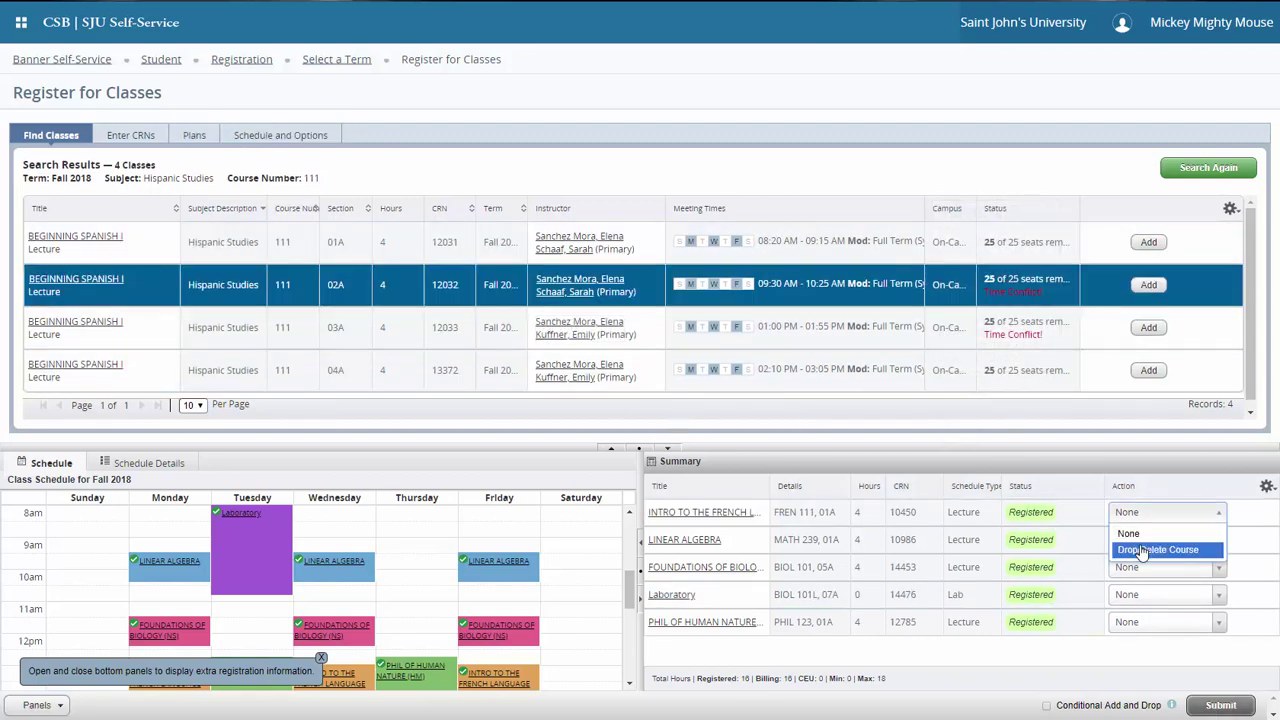
left_click(1142, 550)
left_click(140, 136)
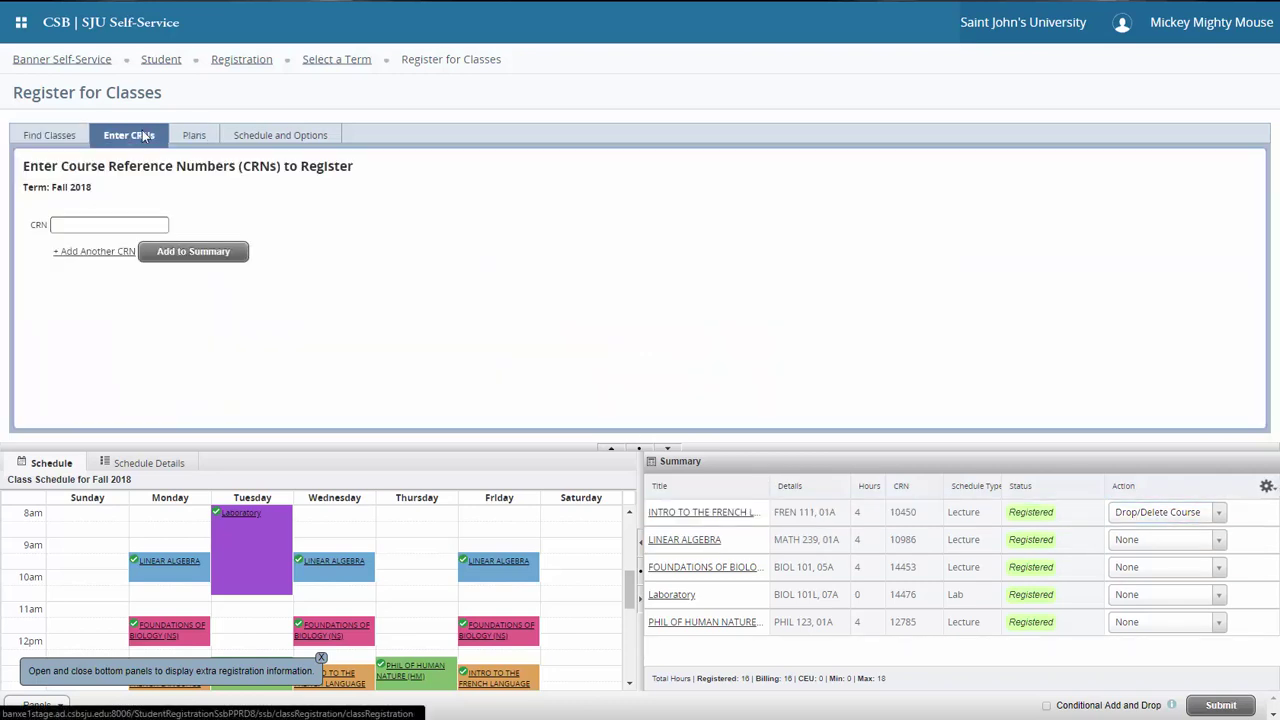
left_click(118, 226)
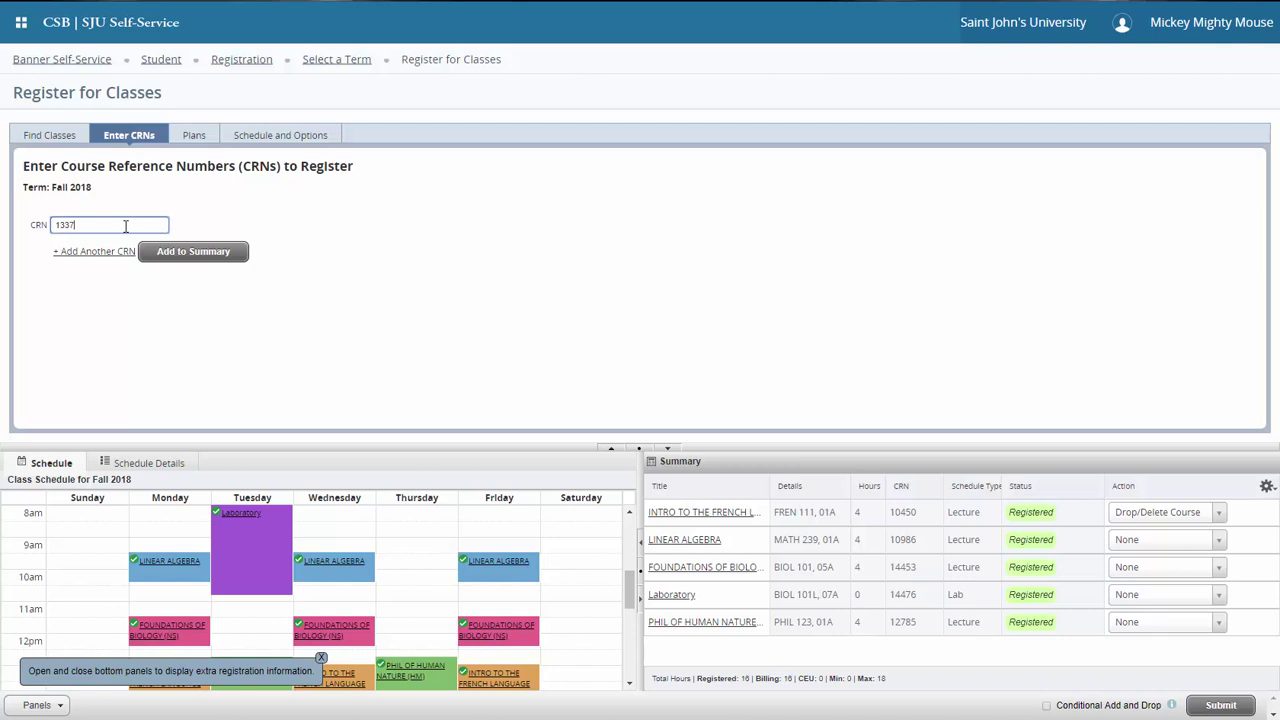
left_click(190, 255)
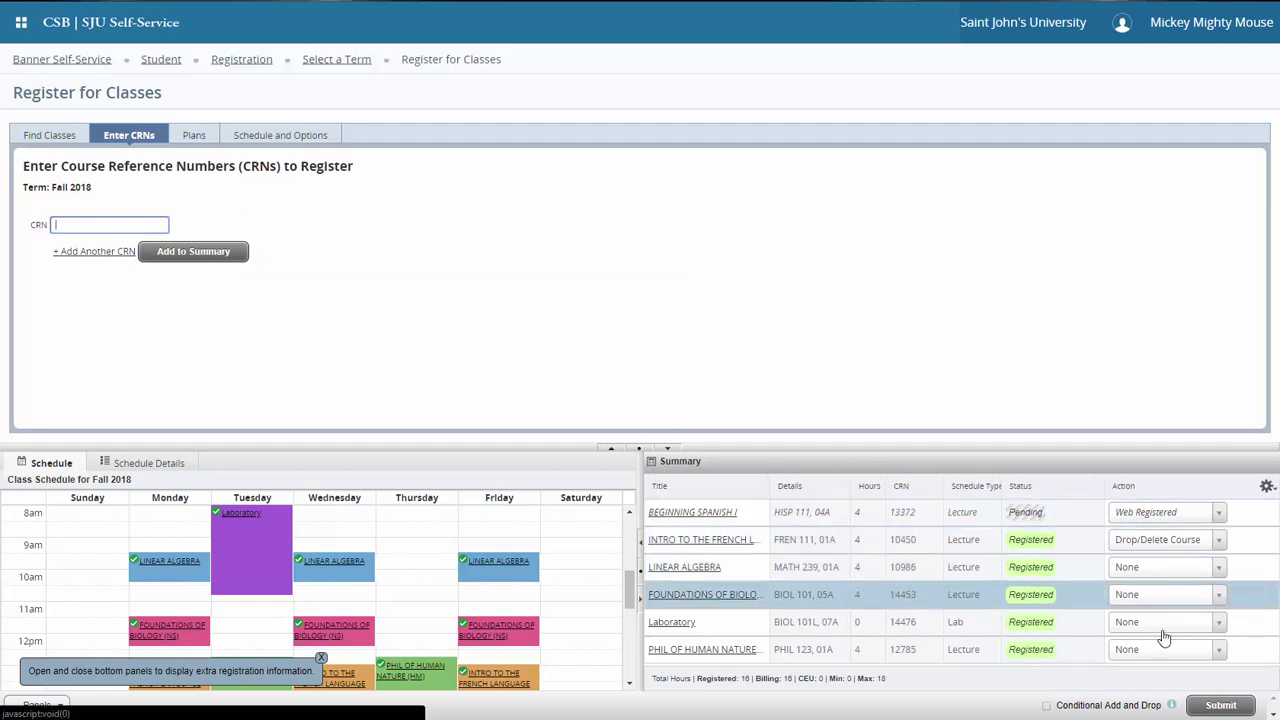
left_click(1218, 707)
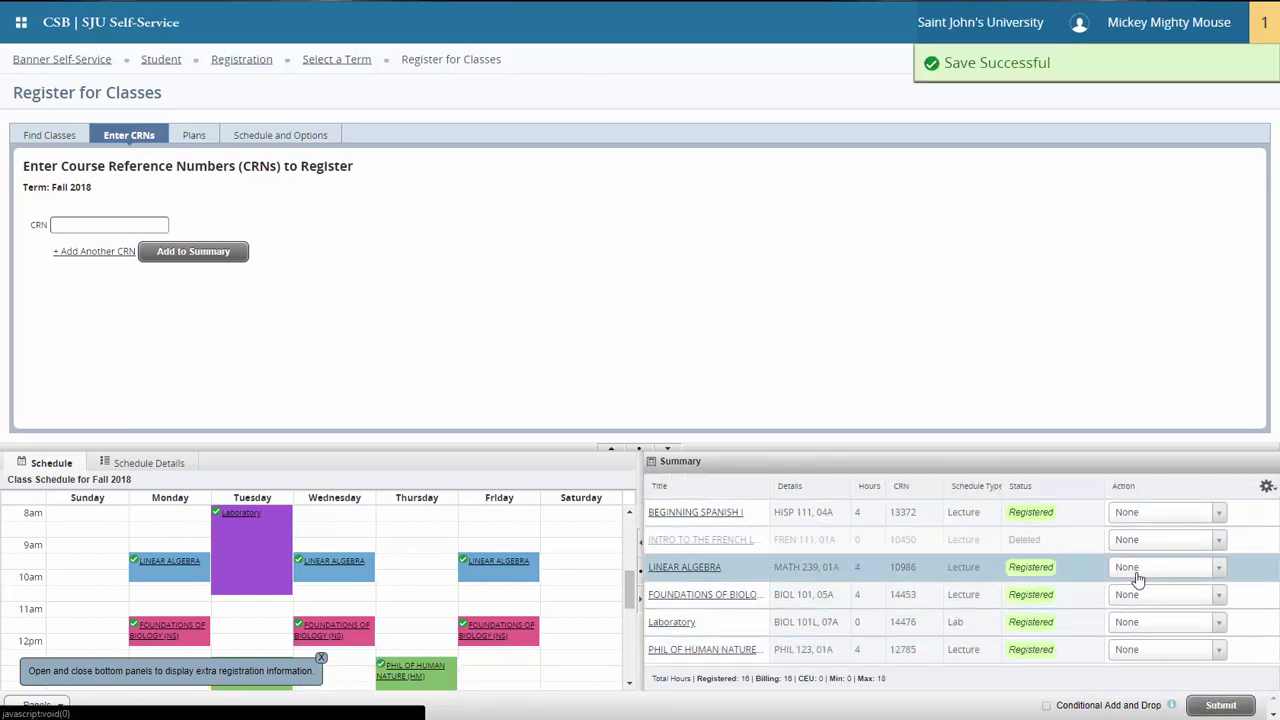
left_click(1219, 705)
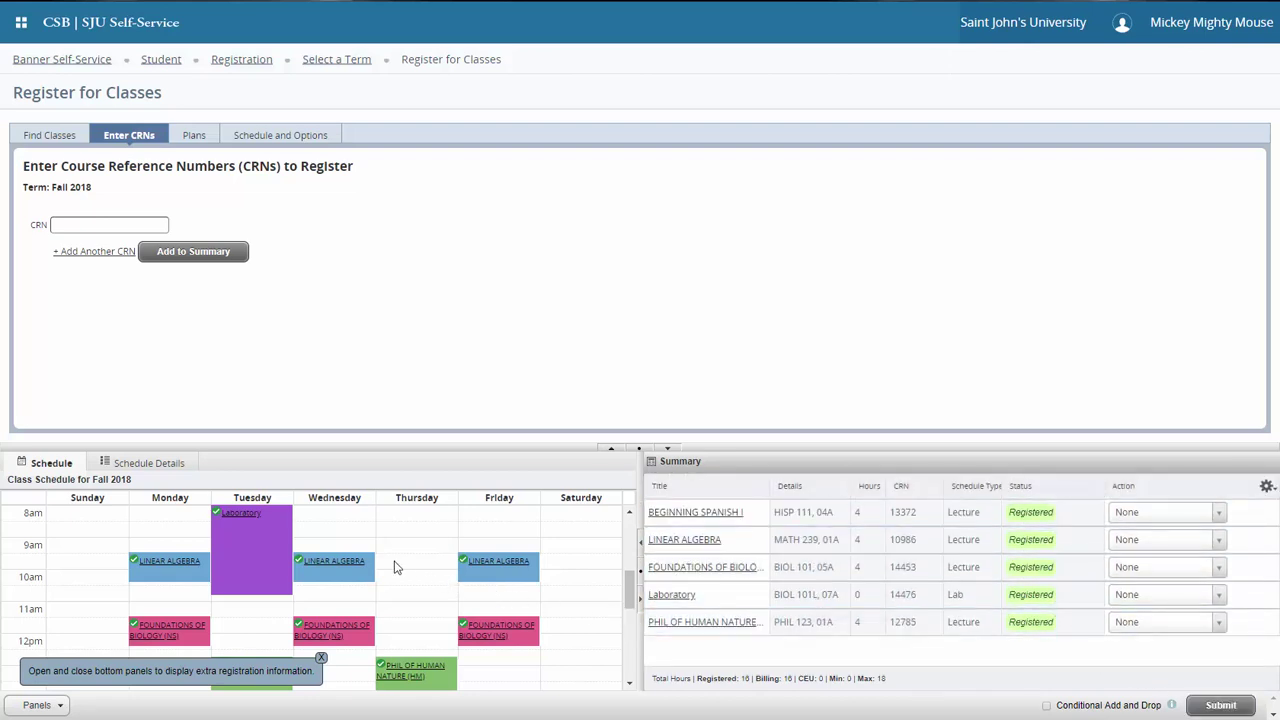
scroll(301, 551, "down", 4)
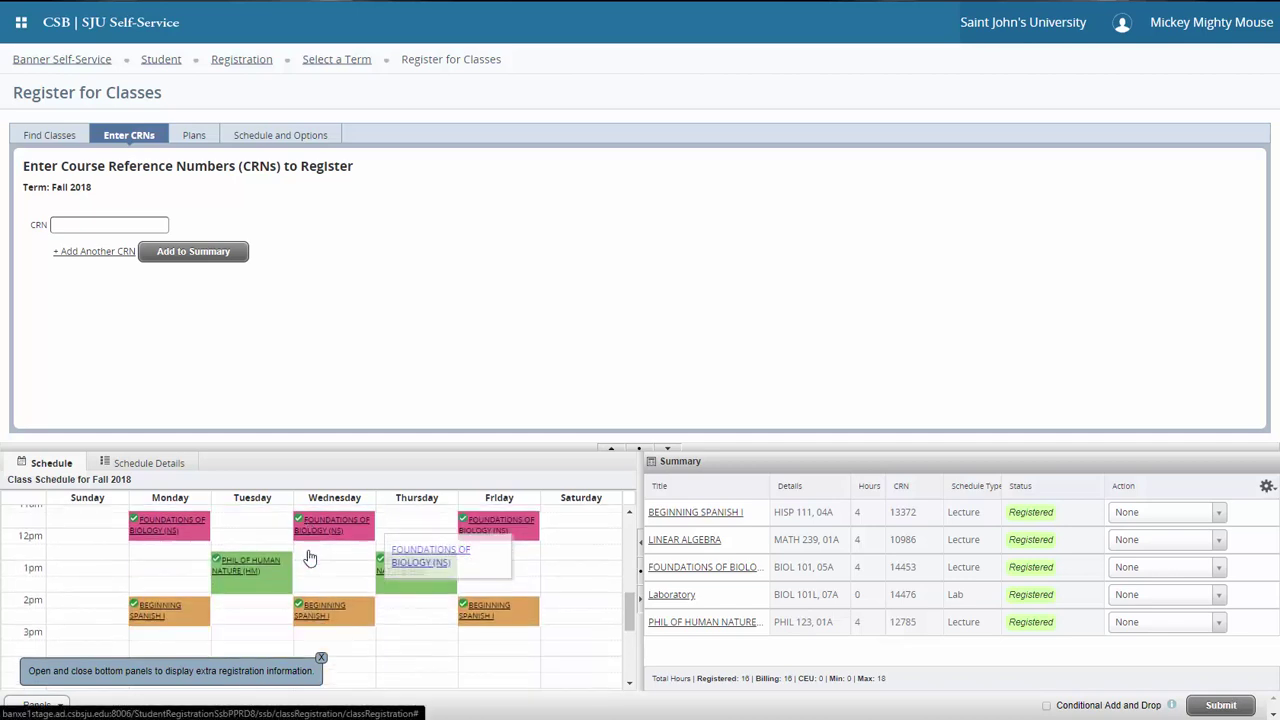
scroll(367, 606, "up", 6)
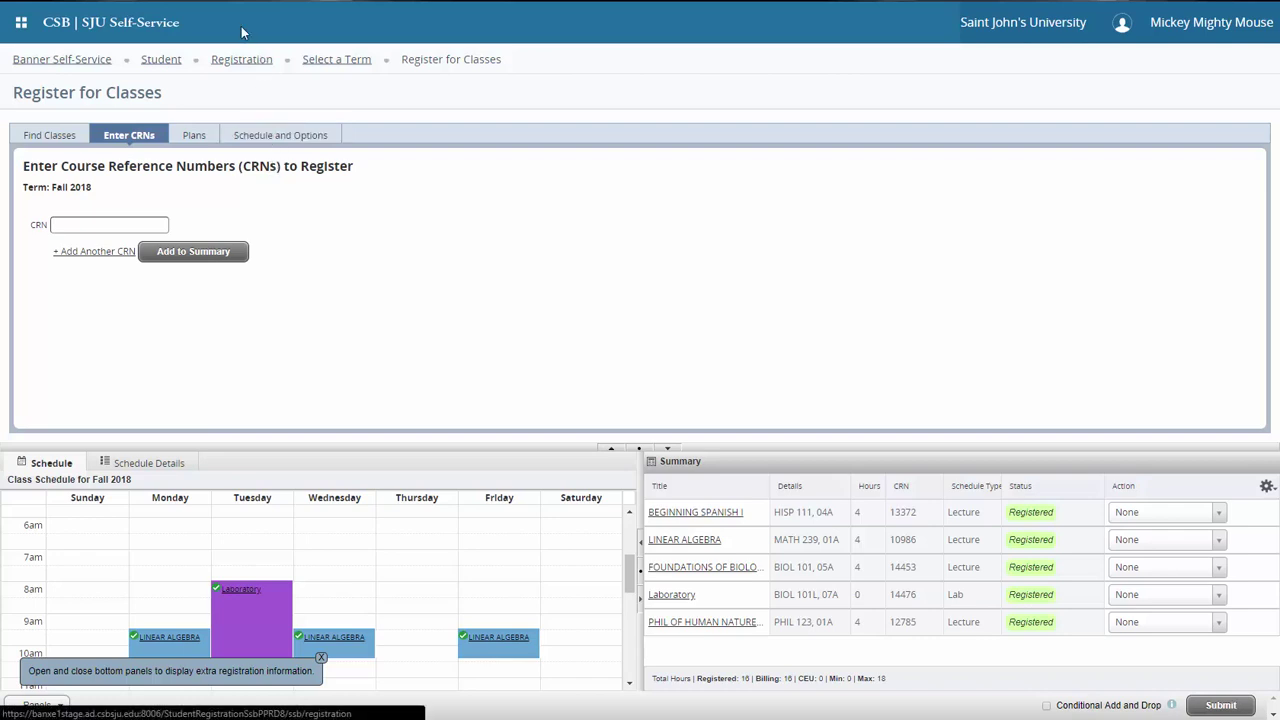
Step: View the Schedule and Options summary and scroll to the 16 Total Hours
left_click(237, 137)
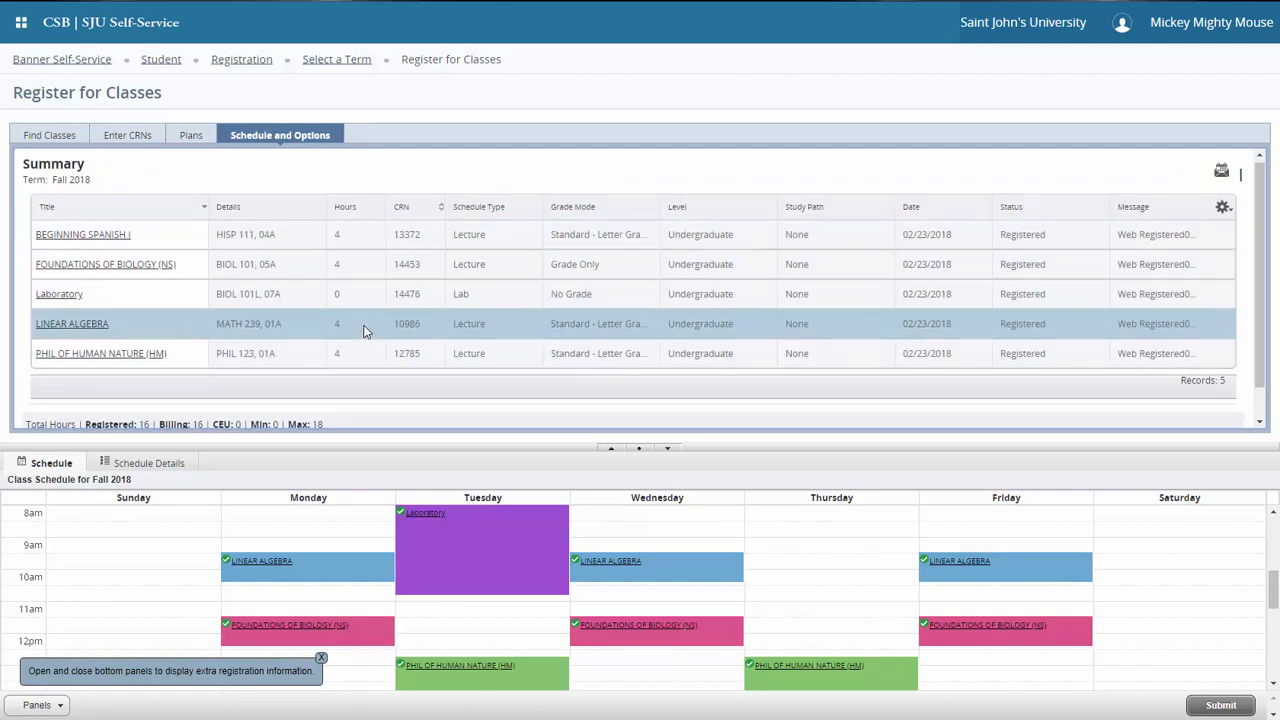
scroll(364, 327, "down", 1)
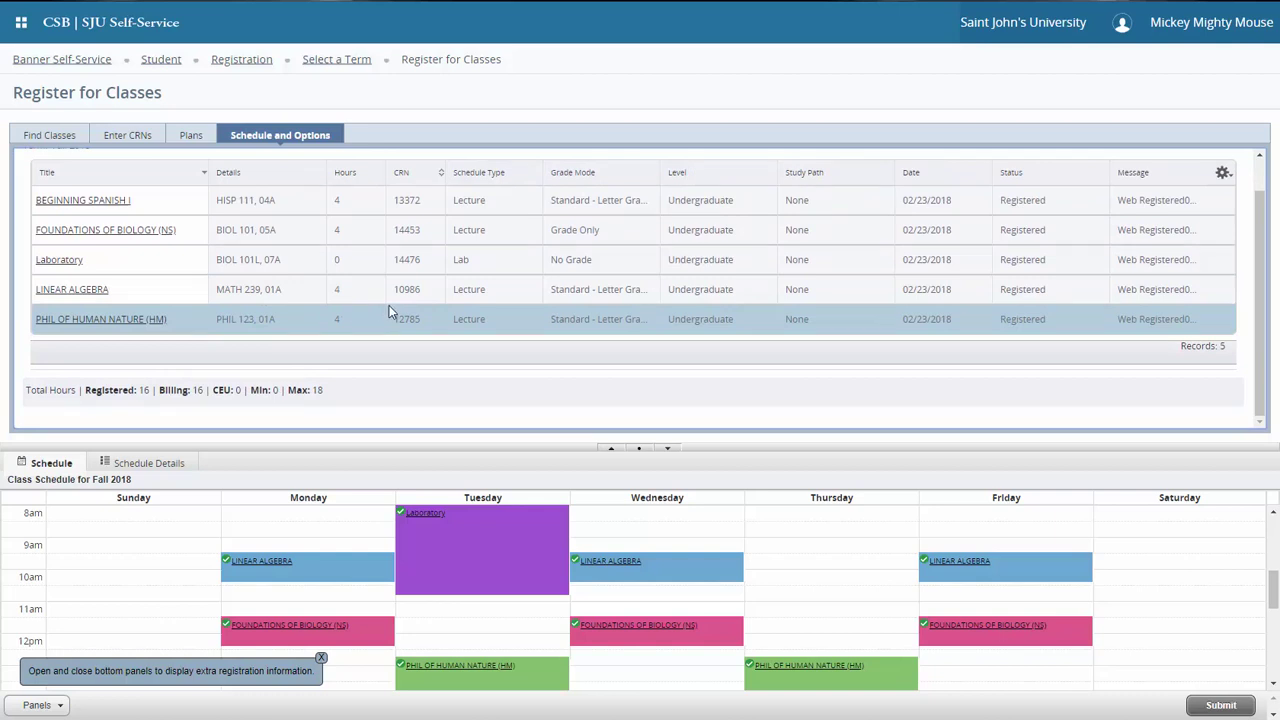